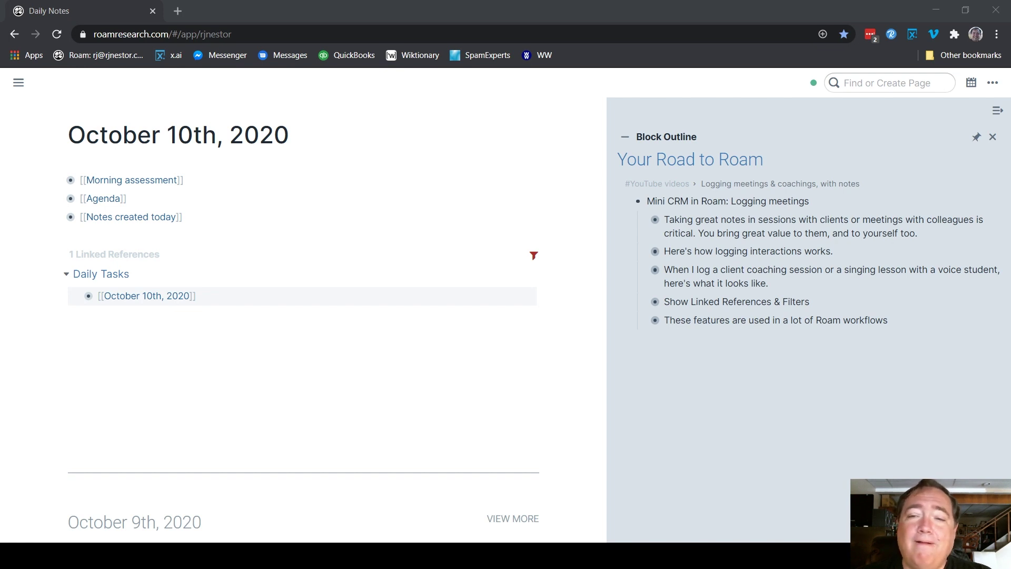
Expand the sidebar note on logging interactions and add an empty block below 'Notes created today'
{"action": "left_click", "coordinate": [646, 253]}
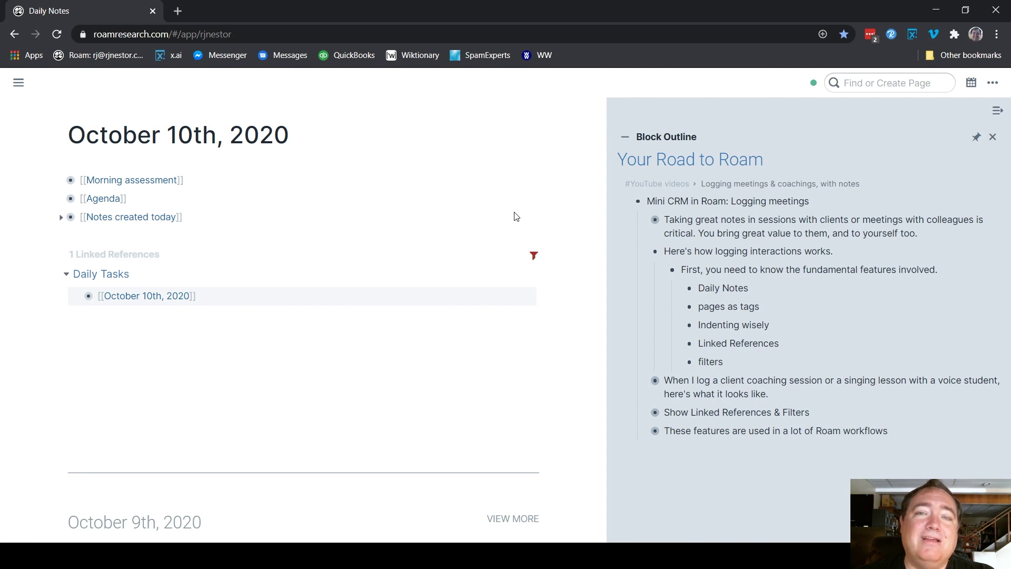
{"action": "left_click", "coordinate": [202, 217]}
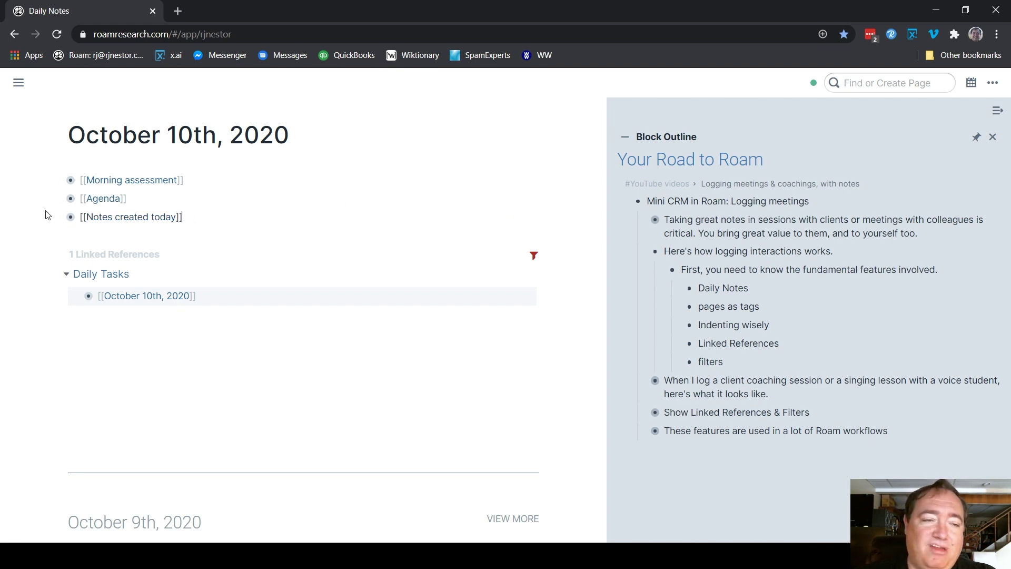
{"action": "key", "text": "Return"}
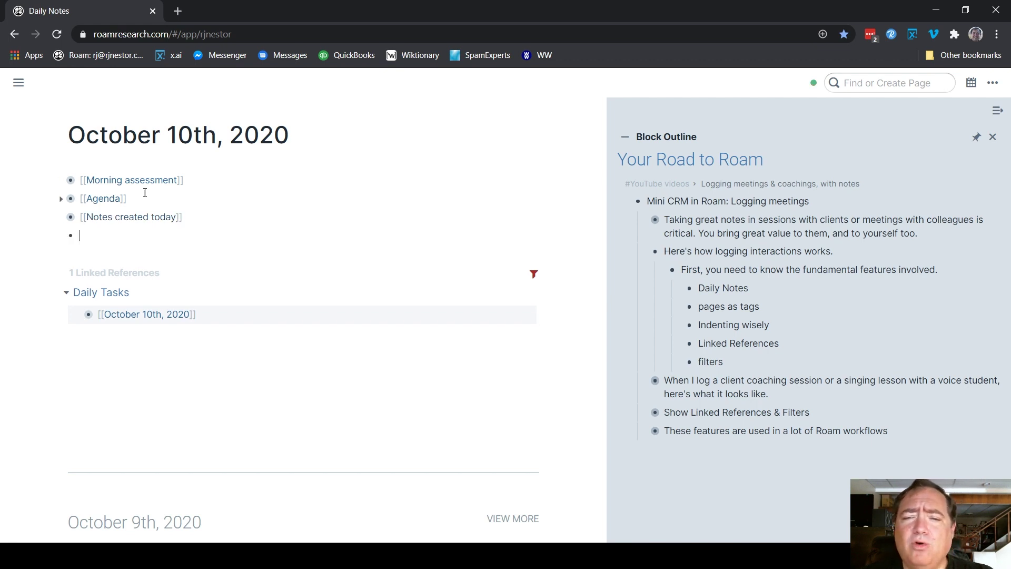
Fold the sidebar note and fill the new block with [[10:00]], the client's page link, and #coaching
{"action": "left_click", "coordinate": [646, 253]}
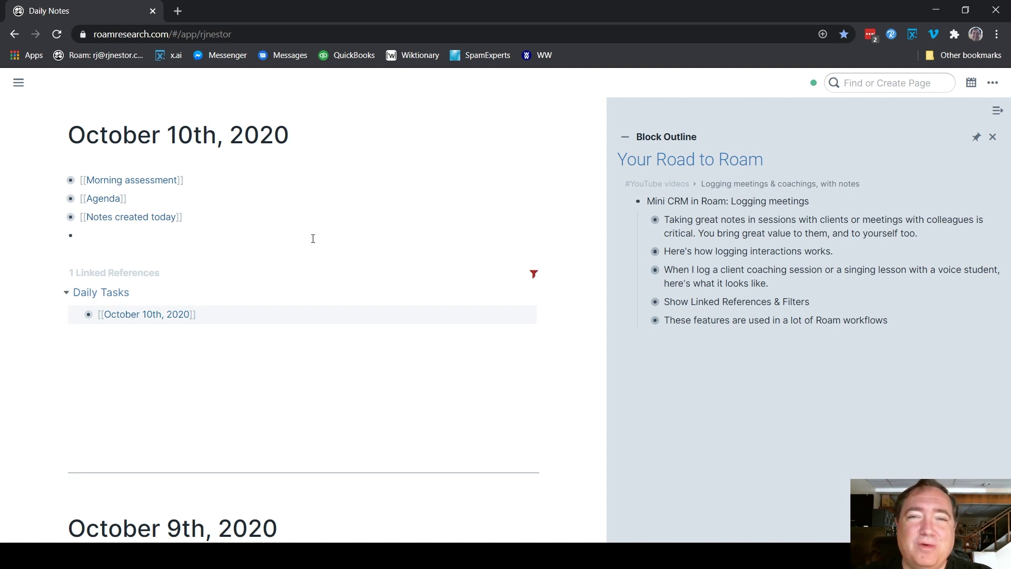
{"action": "left_click", "coordinate": [312, 239]}
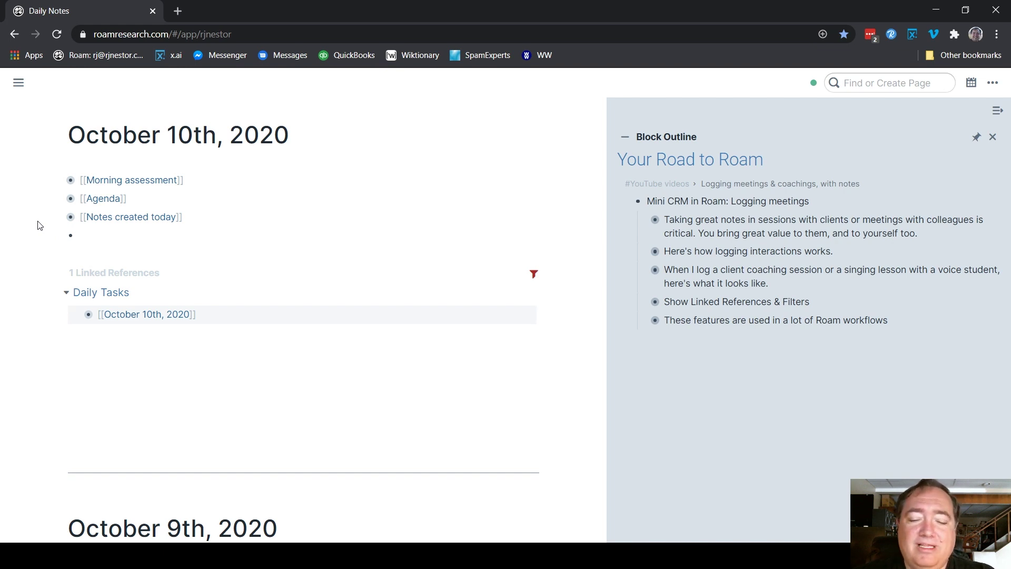
{"action": "type", "text": "[[10"}
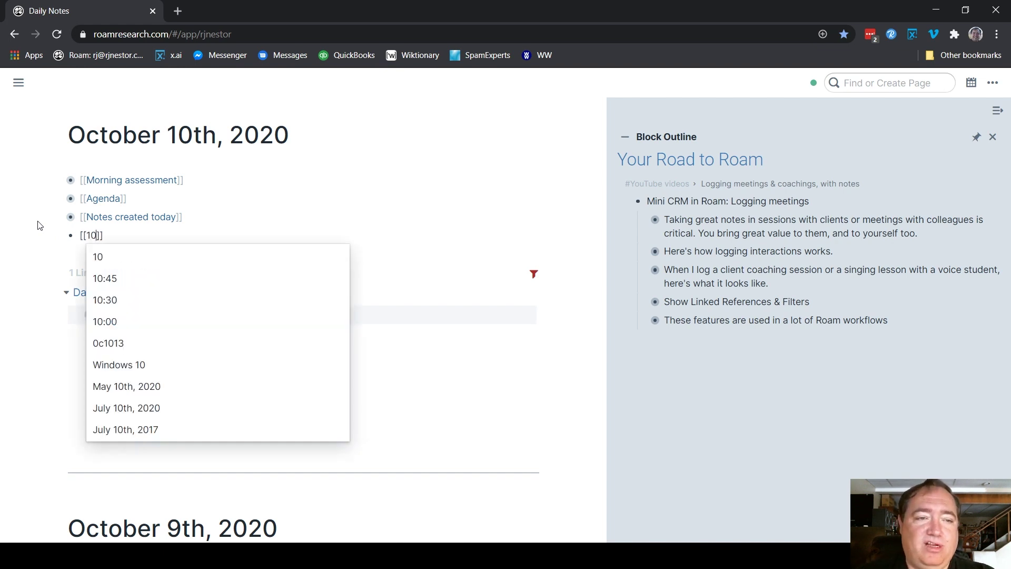
{"action": "type", "text": ":00"}
{"action": "key", "text": "Return"}
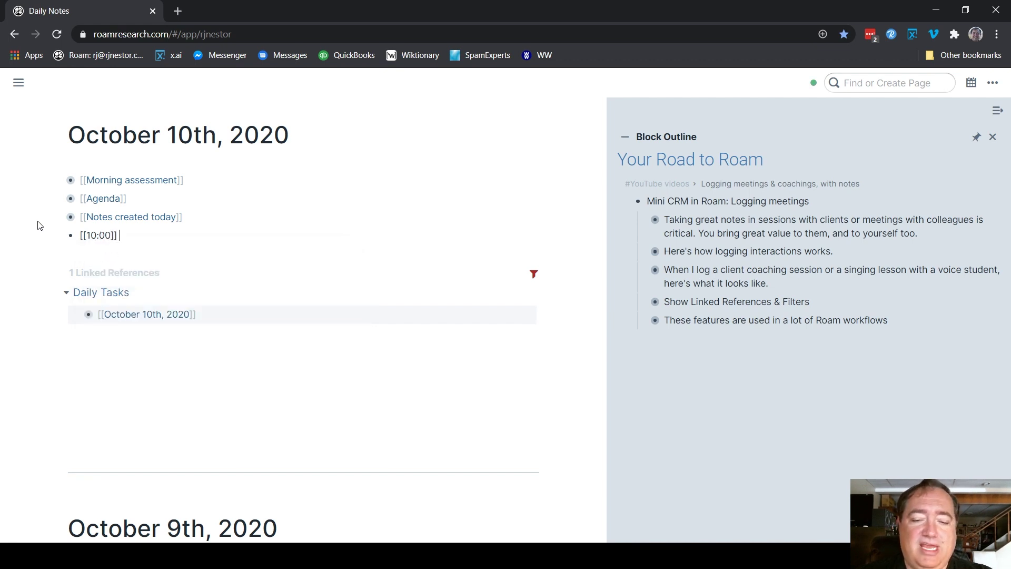
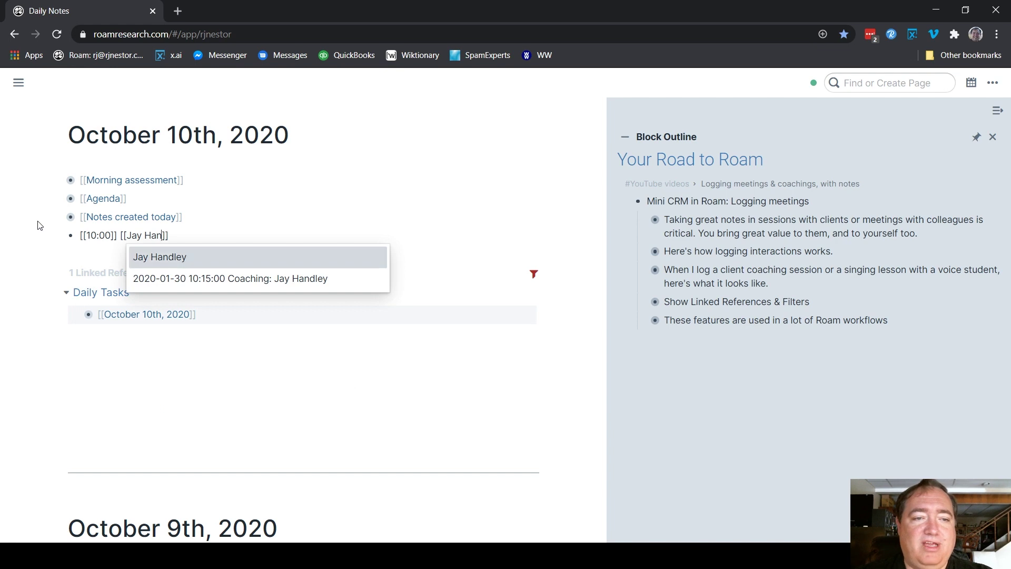
{"action": "key", "text": "Return"}
{"action": "type", "text": "#"}
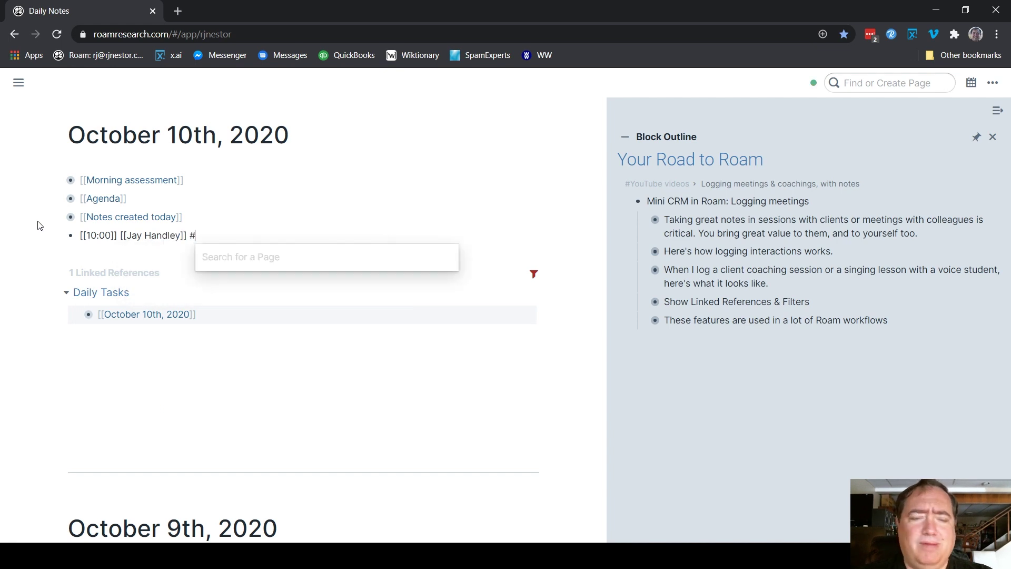
{"action": "type", "text": "coachin"}
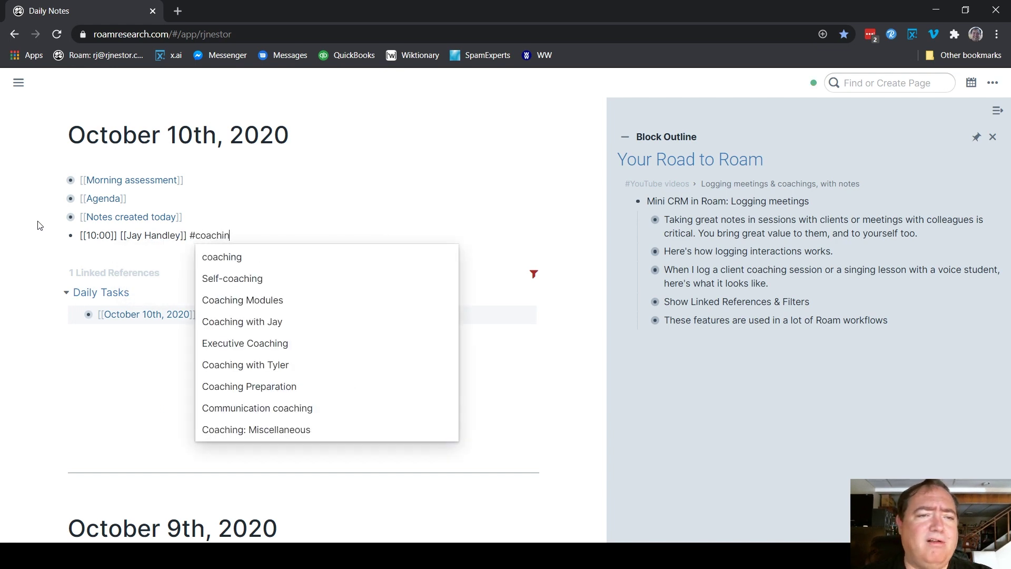
{"action": "type", "text": "g"}
{"action": "key", "text": "Return"}
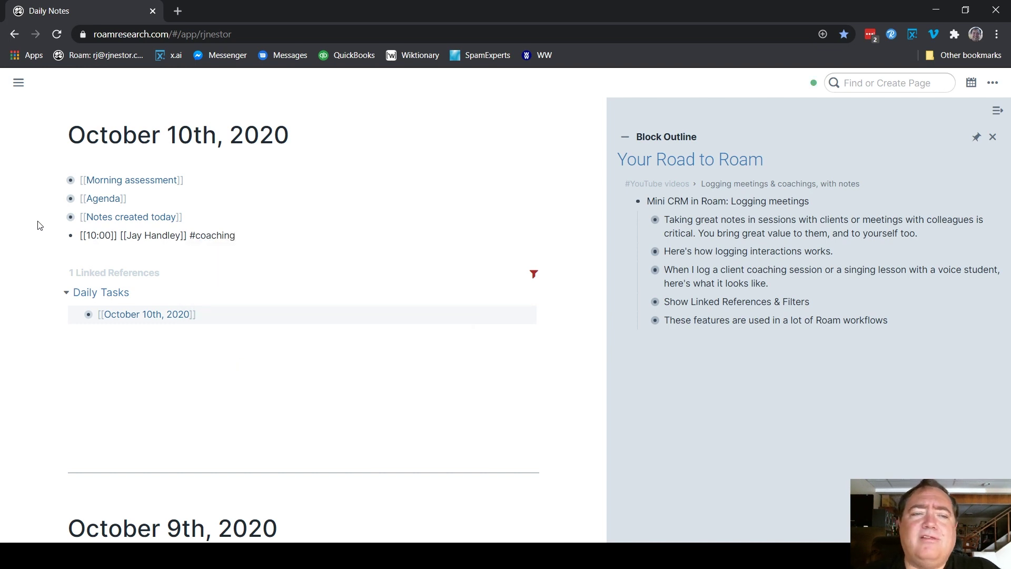
{"action": "key", "text": "Escape"}
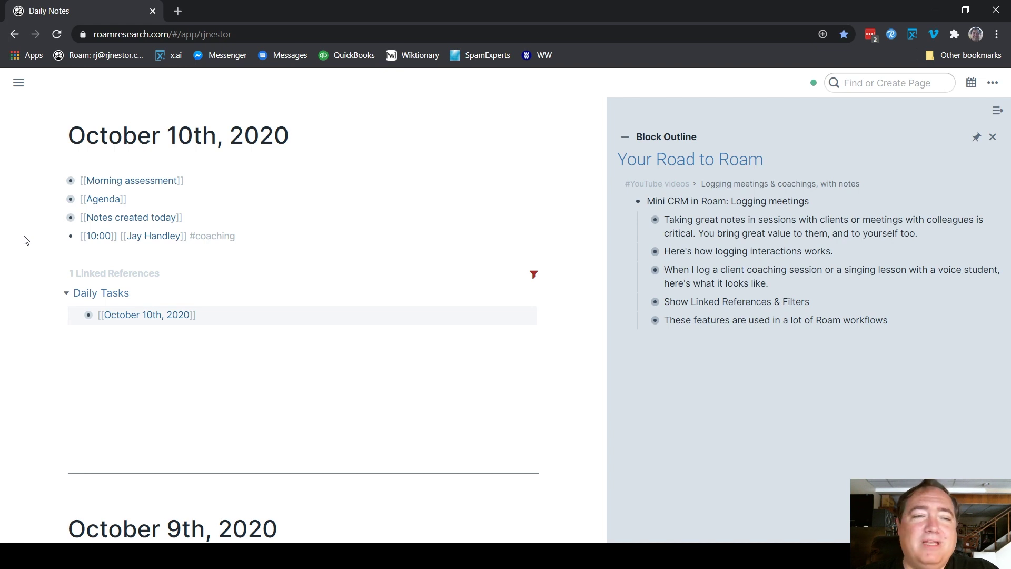
{"action": "left_click", "coordinate": [276, 236]}
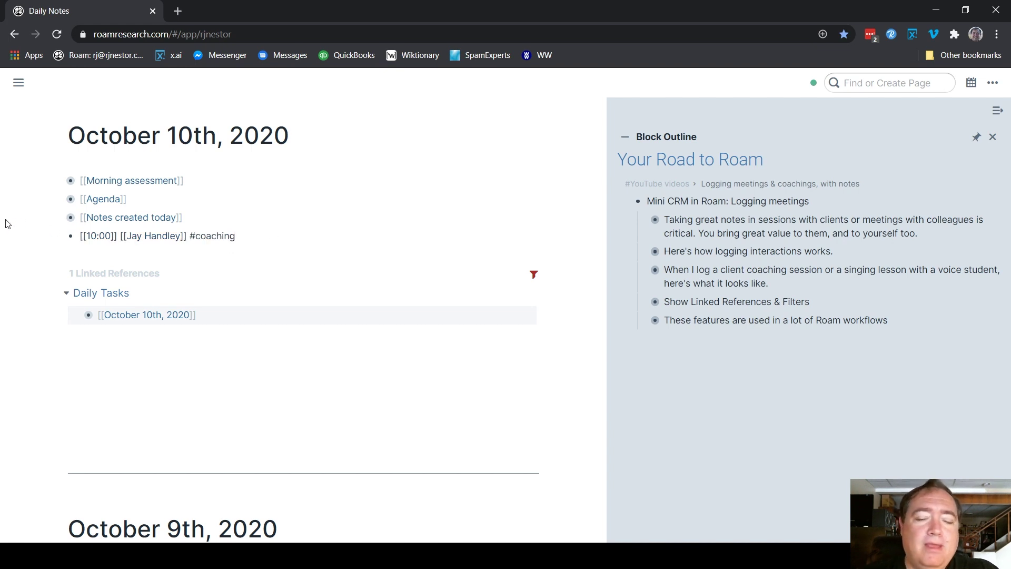
Nest the topic blocks 'Payment systems' and 'Member retention' under the 10:00 meeting entry
{"action": "key", "text": "Return"}
{"action": "key", "text": "Tab"}
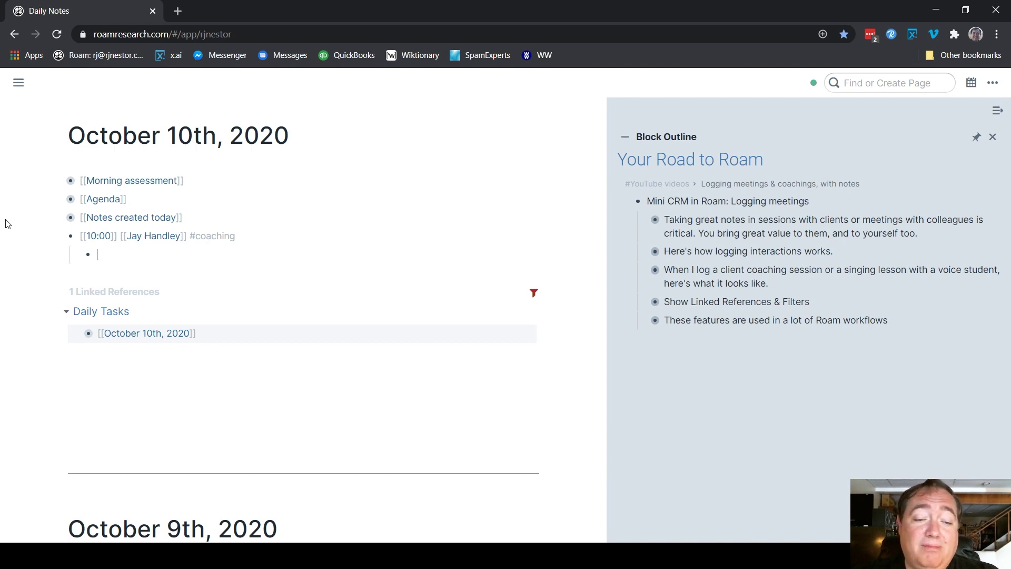
{"action": "type", "text": "Pa"}
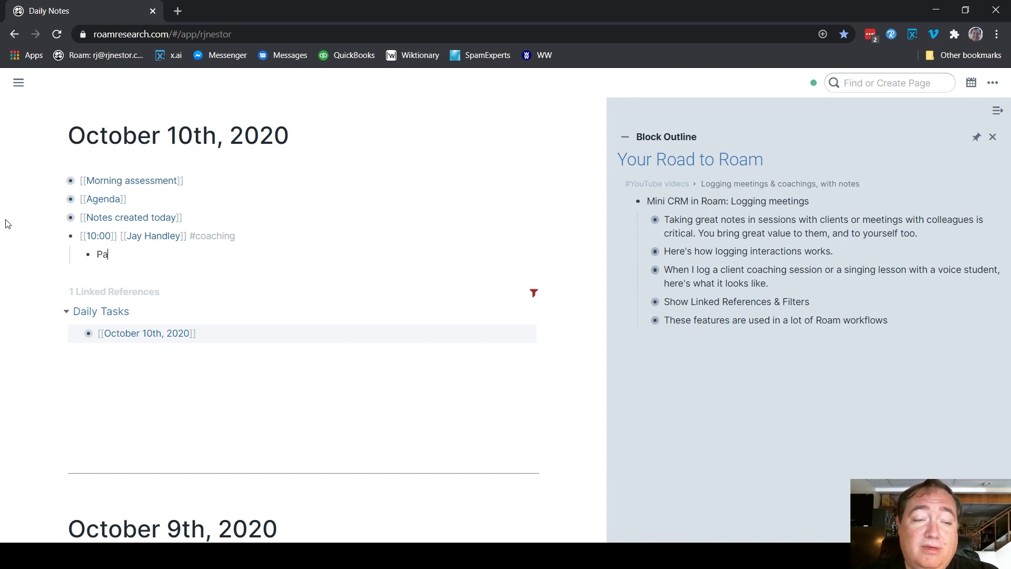
{"action": "type", "text": "yment sy"}
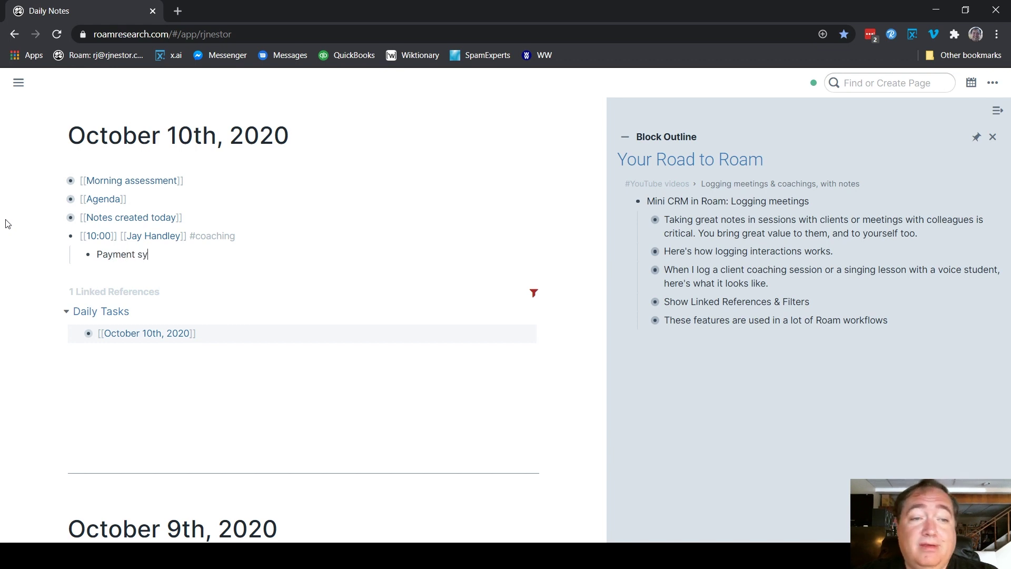
{"action": "type", "text": "stems"}
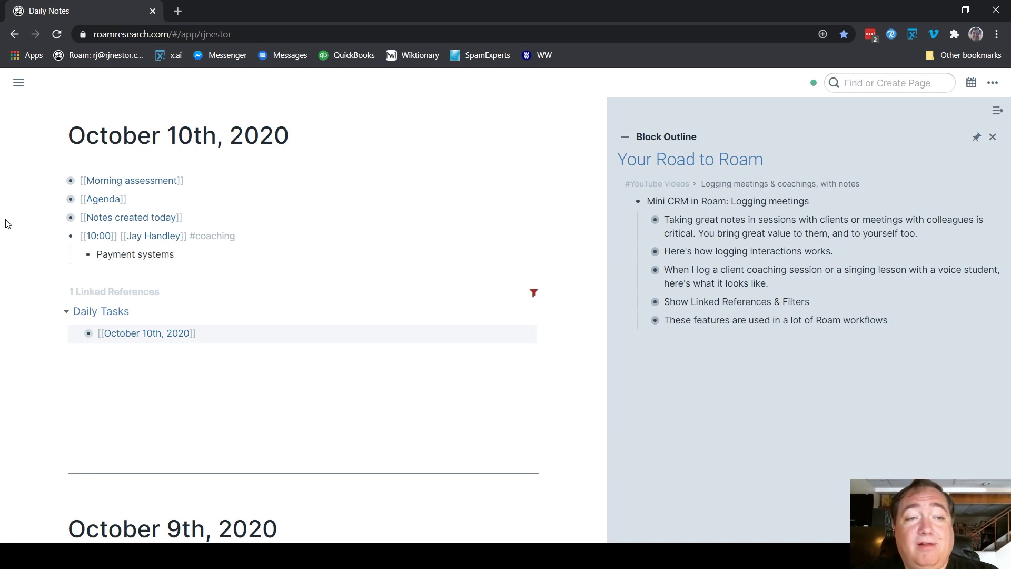
{"action": "key", "text": "Return"}
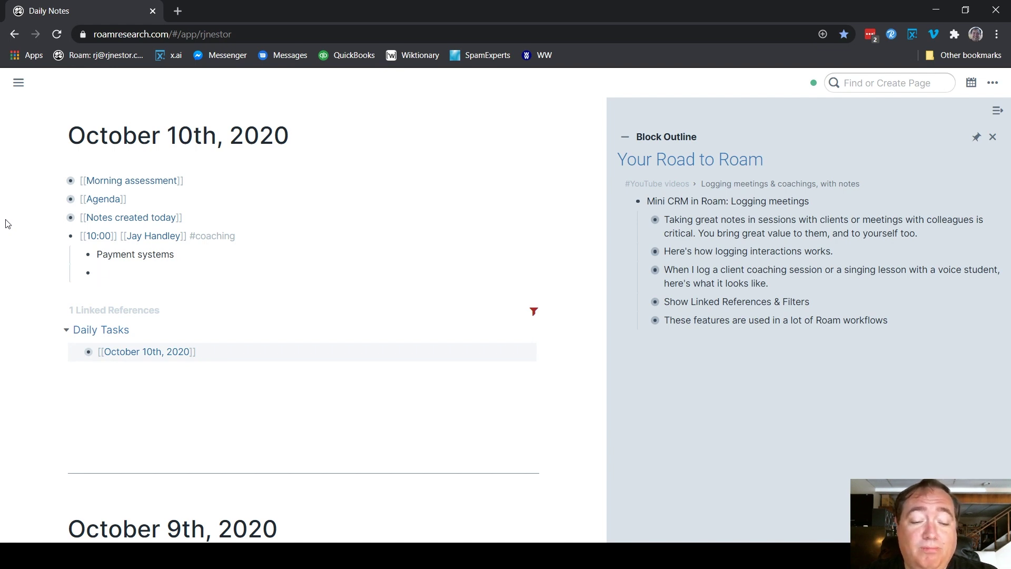
{"action": "type", "text": "Member retention"}
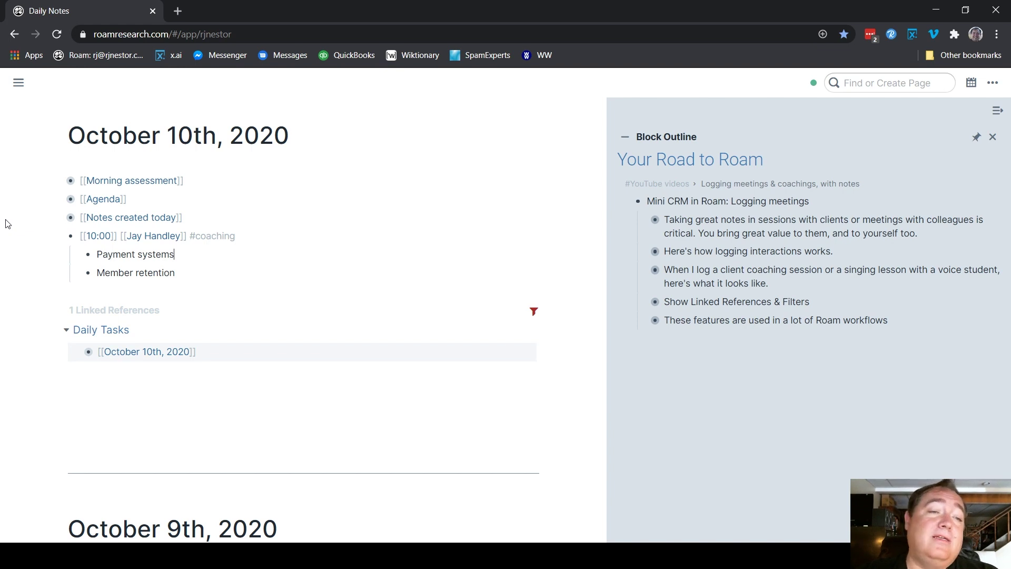
Add an empty indented note bullet beneath each of the two topics
{"action": "key", "text": "Return"}
{"action": "key", "text": "Tab"}
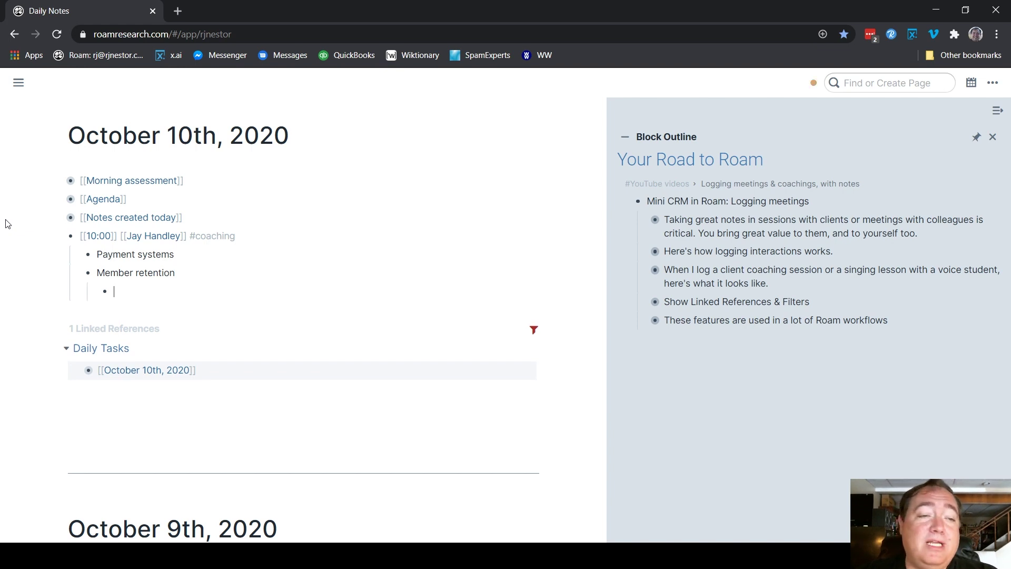
{"action": "key", "text": "Return"}
{"action": "key", "text": "Tab"}
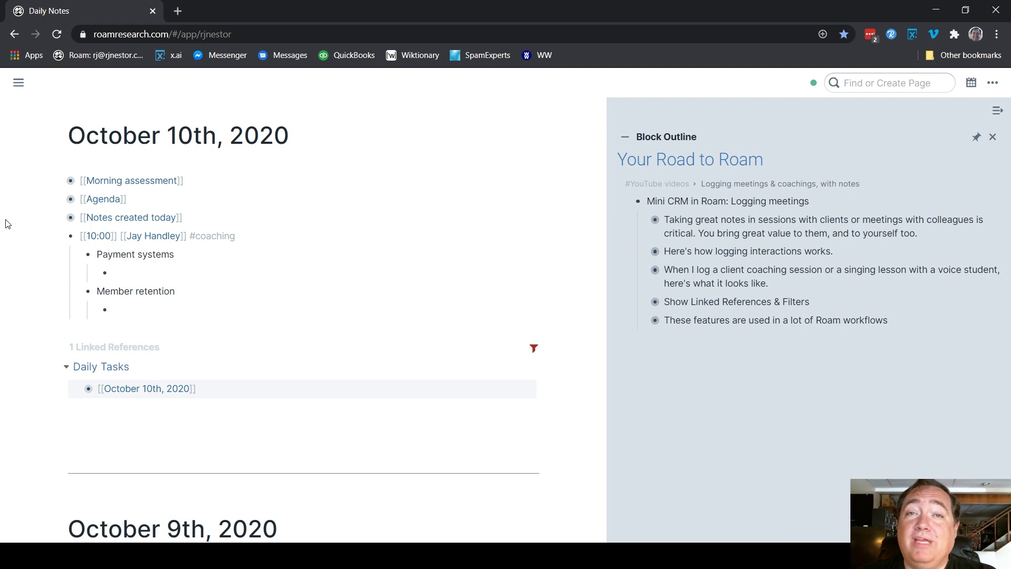
{"action": "key", "text": "ctrl+a"}
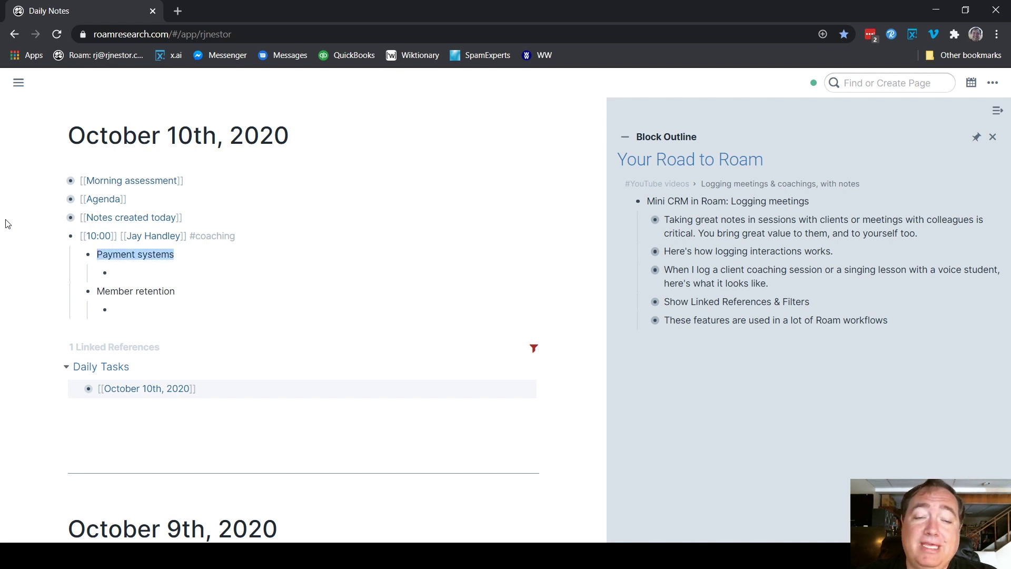
Wrap 'Payment systems' and 'Member retention' in [[ ]] so both become page links
{"action": "type", "text": "[["}
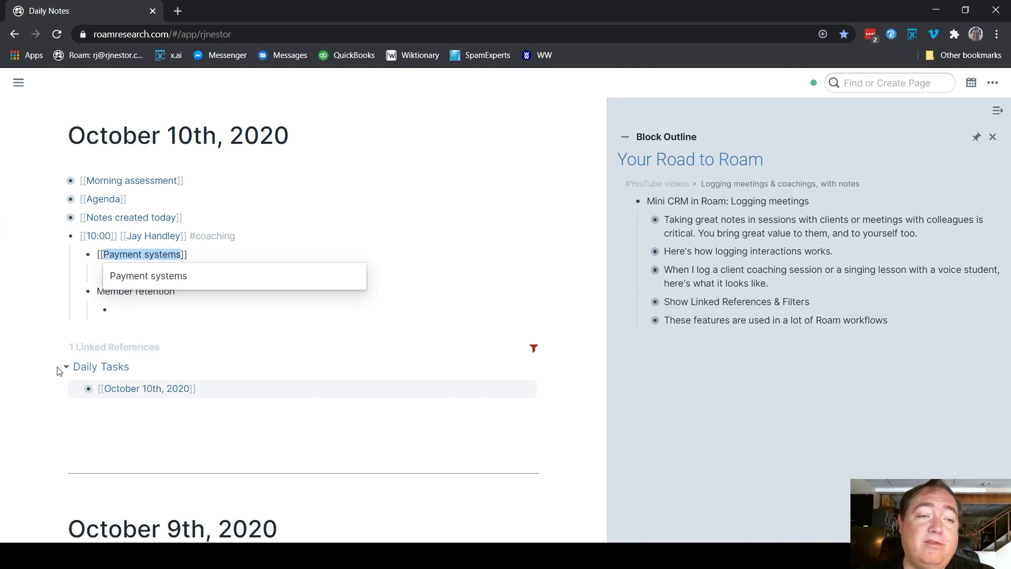
{"action": "left_click", "coordinate": [112, 291]}
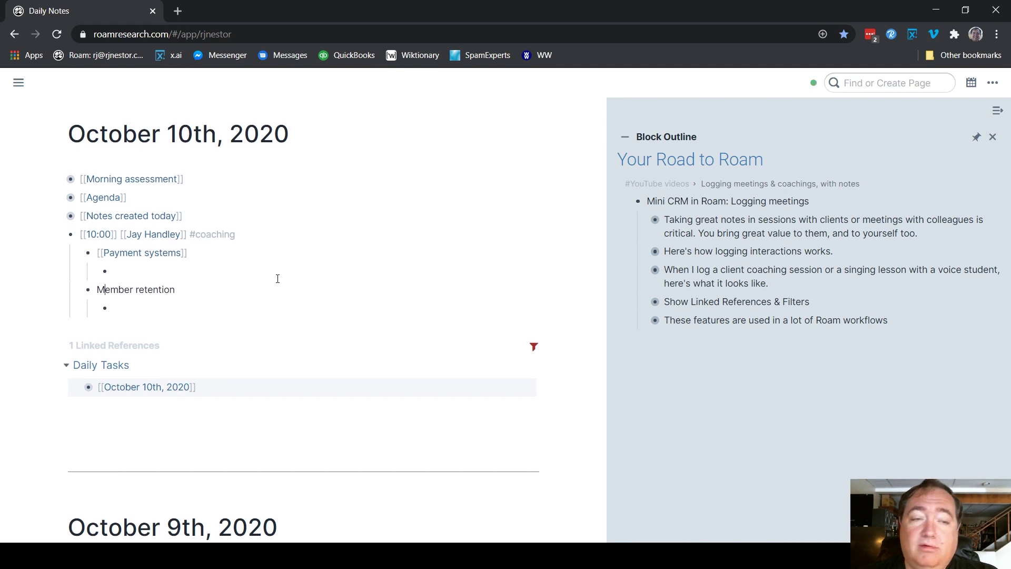
{"action": "key", "text": "ctrl+a"}
{"action": "type", "text": "[["}
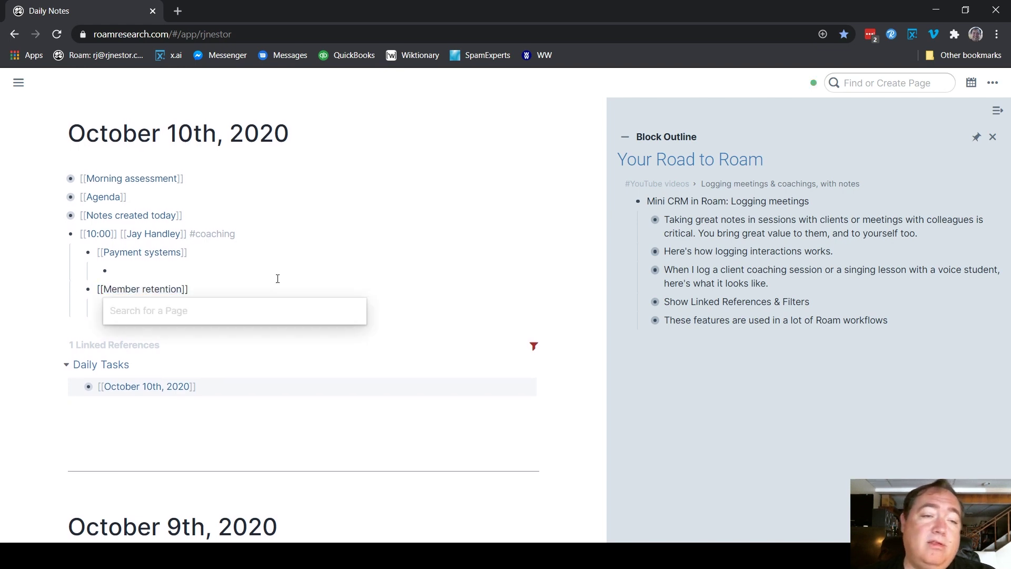
{"action": "key", "text": "Escape"}
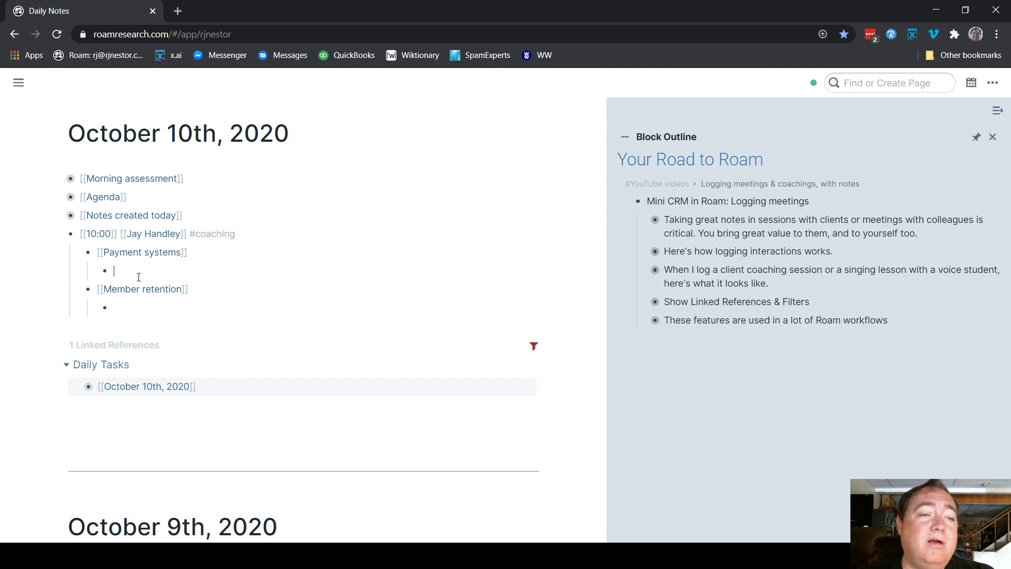
{"action": "left_click", "coordinate": [150, 238]}
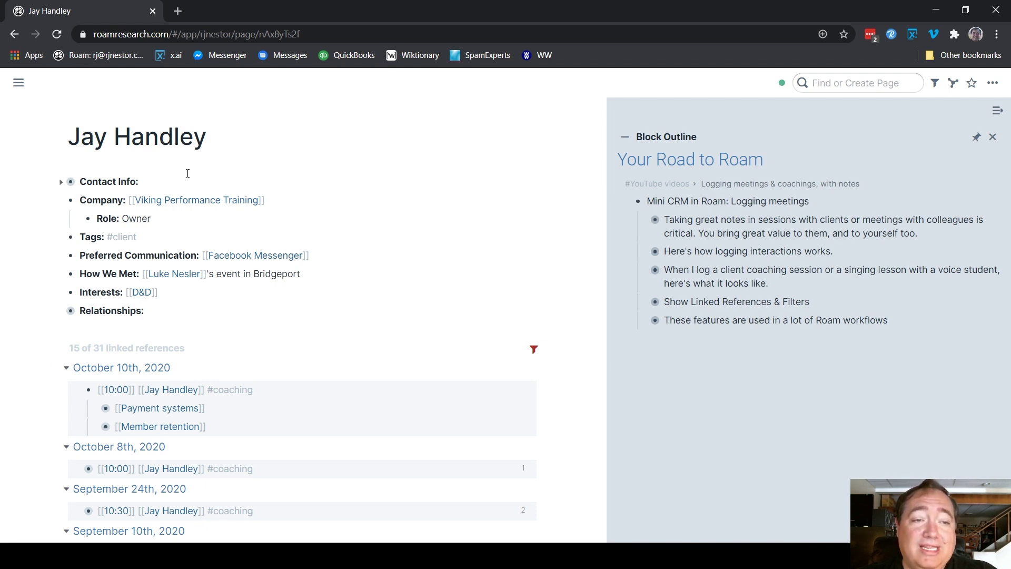
Scroll through the client's linked references and back to the top of his page
{"action": "scroll", "coordinate": [307, 384], "scroll_direction": "down", "scroll_amount": 5}
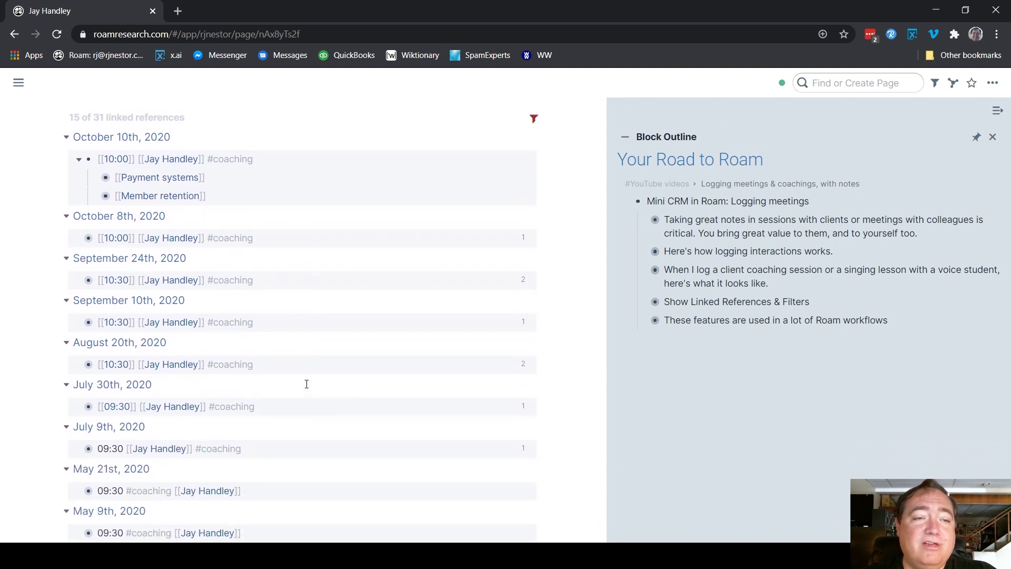
{"action": "scroll", "coordinate": [307, 383], "scroll_direction": "up", "scroll_amount": 3}
{"action": "scroll", "coordinate": [307, 384], "scroll_direction": "up", "scroll_amount": 2}
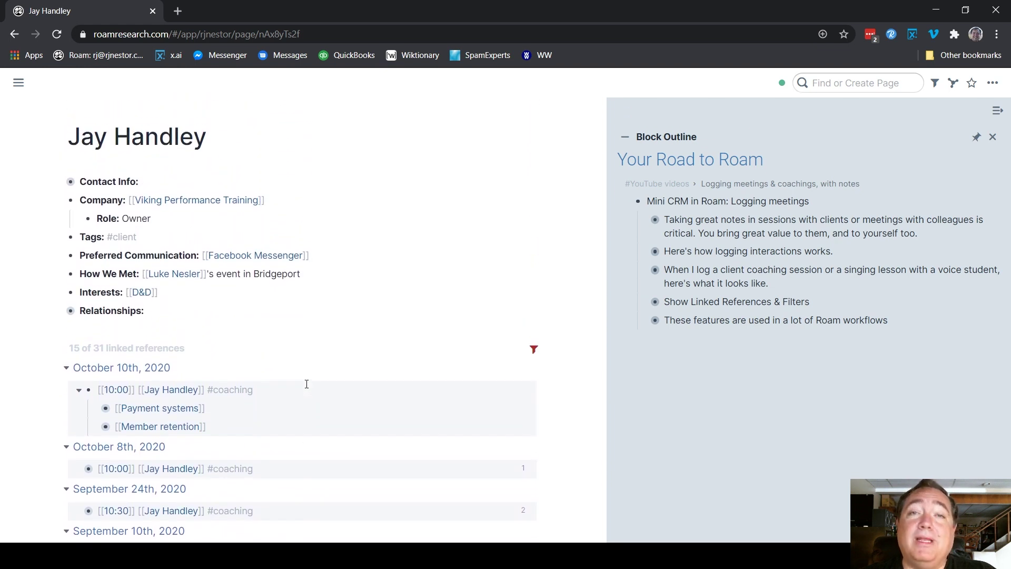
{"action": "left_click", "coordinate": [534, 349]}
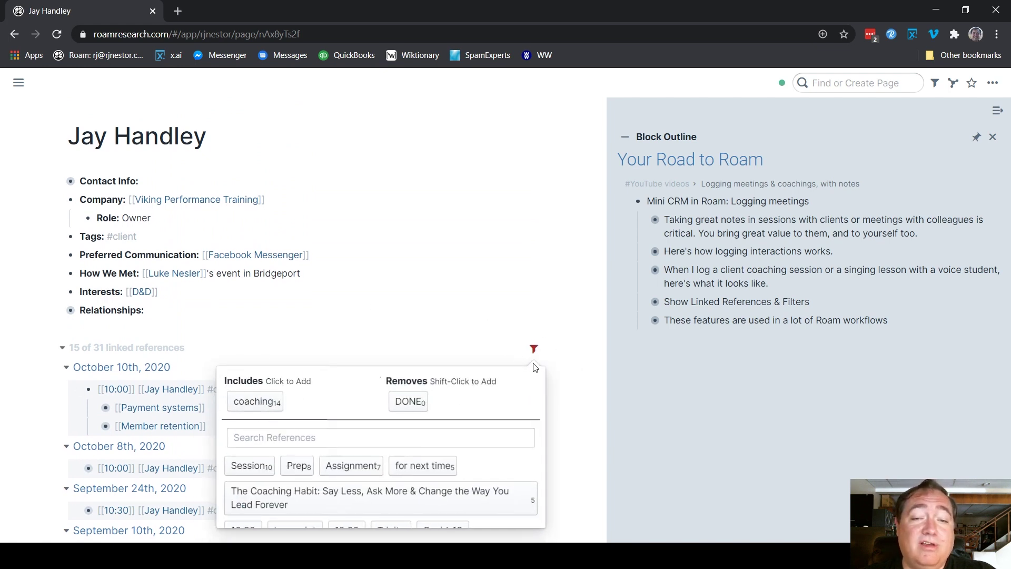
{"action": "left_click", "coordinate": [534, 349]}
{"action": "scroll", "coordinate": [580, 307], "scroll_direction": "down", "scroll_amount": 3}
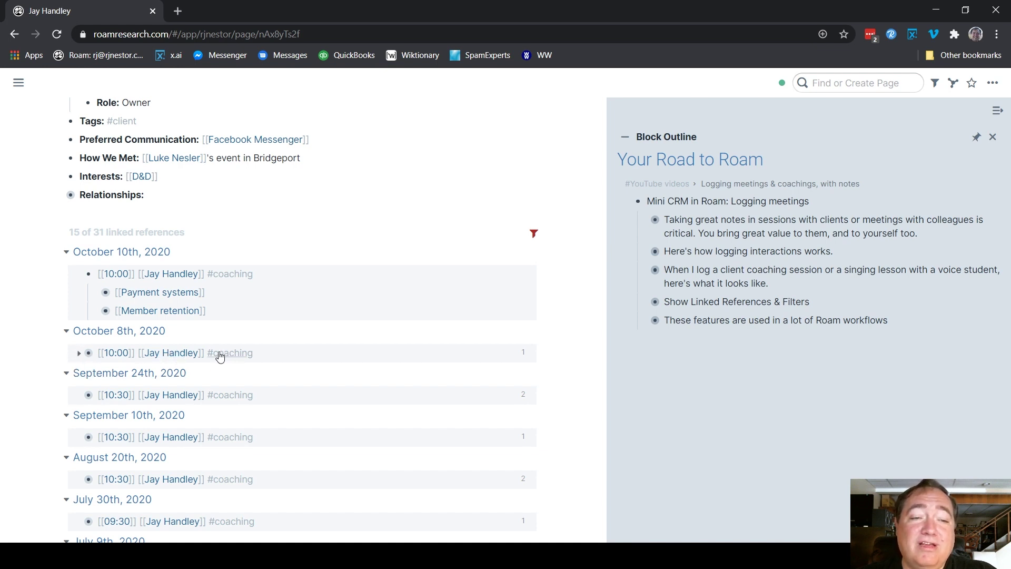
{"action": "scroll", "coordinate": [248, 377], "scroll_direction": "down", "scroll_amount": 1}
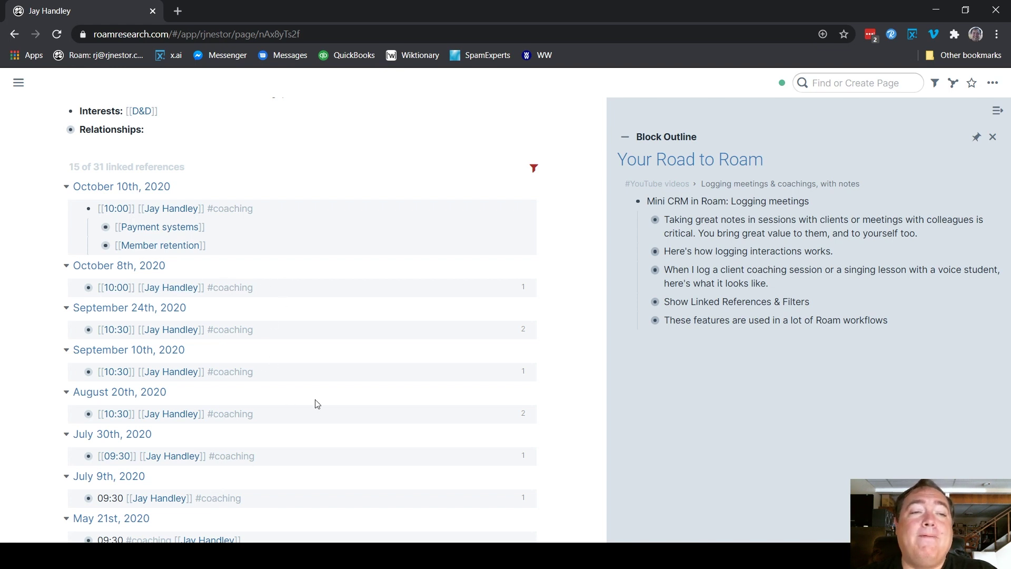
{"action": "scroll", "coordinate": [316, 404], "scroll_direction": "up", "scroll_amount": 3}
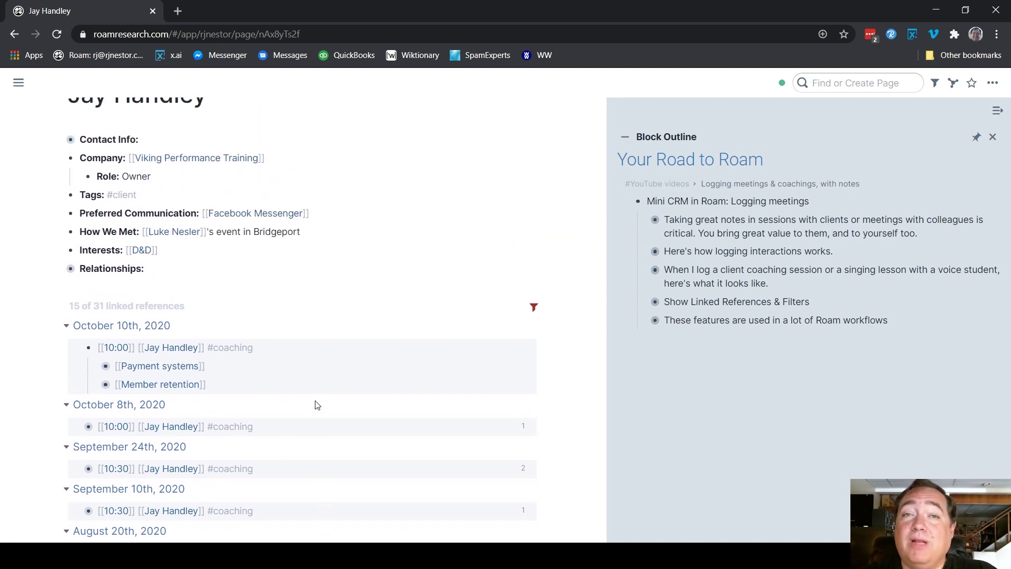
{"action": "right_click", "coordinate": [88, 425]}
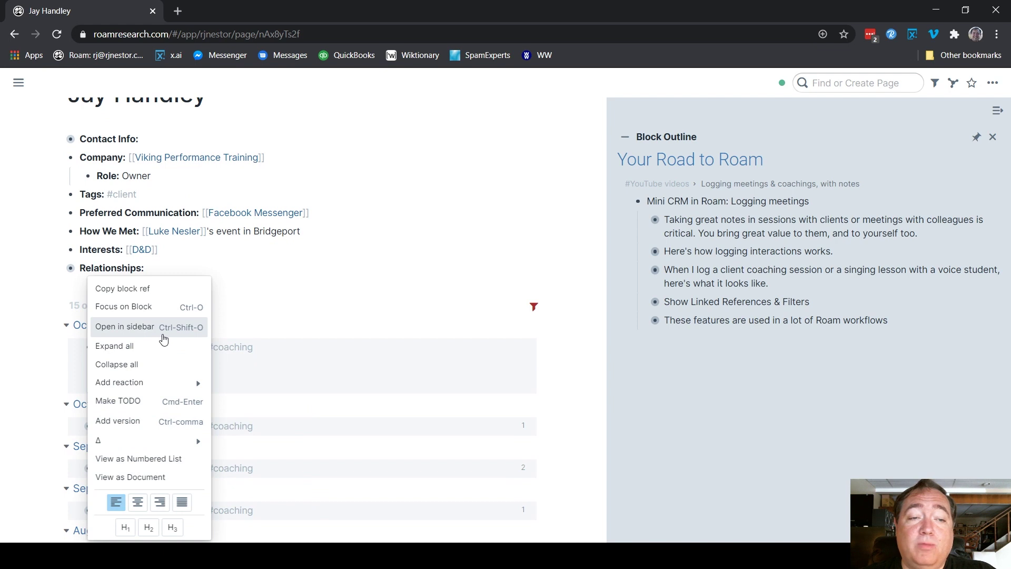
{"action": "left_click", "coordinate": [163, 339]}
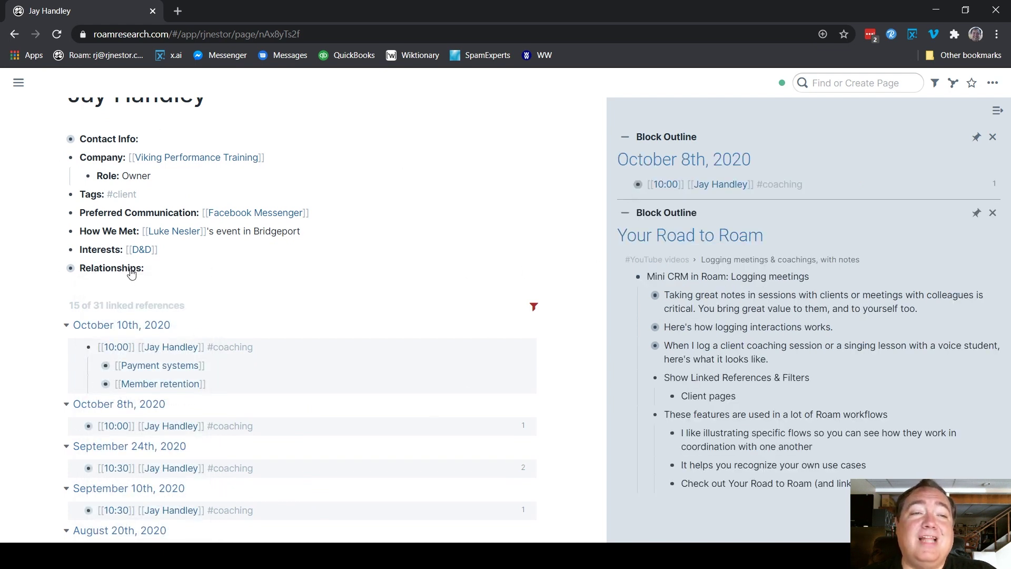
{"action": "scroll", "coordinate": [357, 354], "scroll_direction": "up", "scroll_amount": 1}
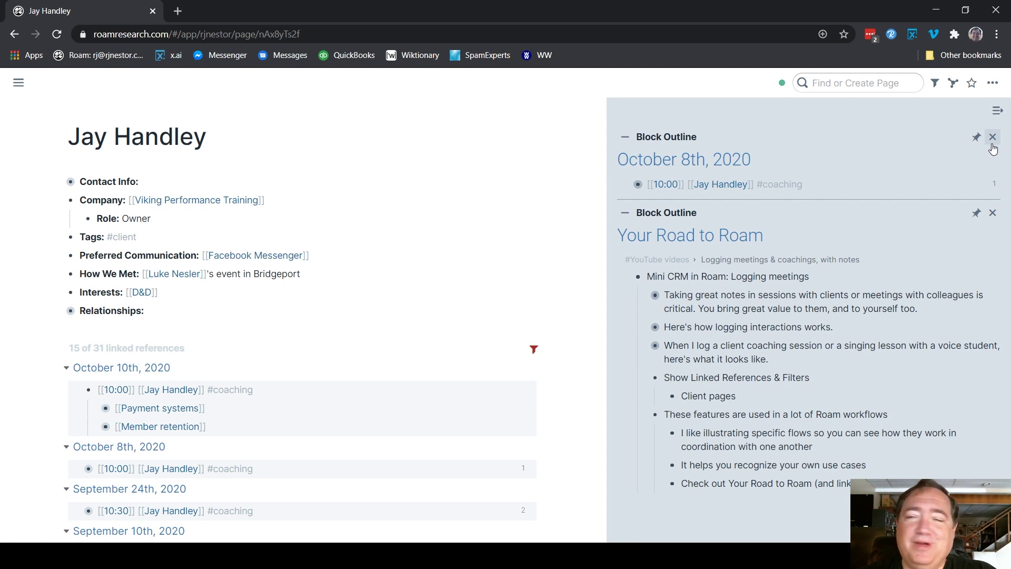
{"action": "left_click", "coordinate": [992, 137]}
{"action": "scroll", "coordinate": [47, 322], "scroll_direction": "down", "scroll_amount": 3}
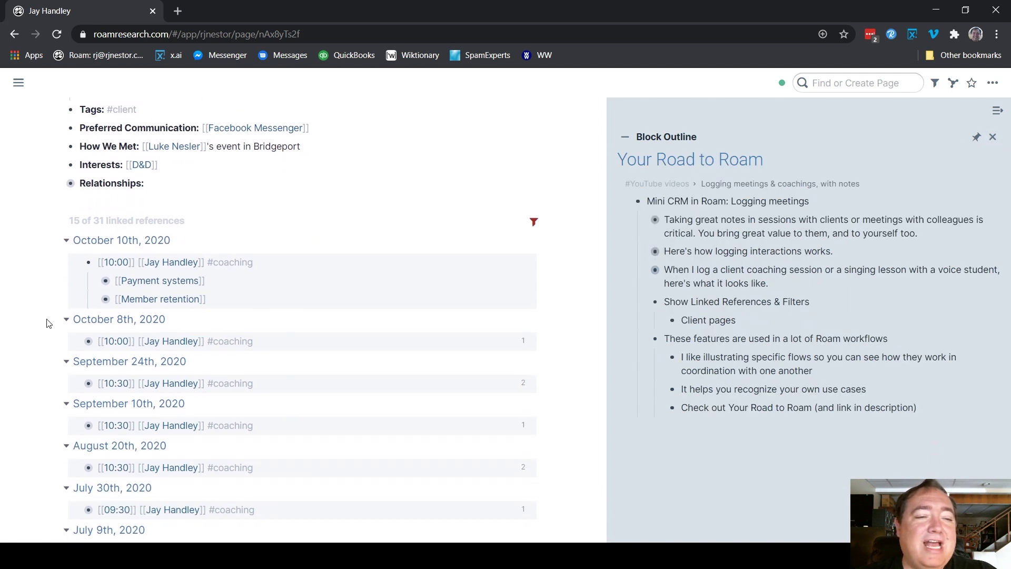
{"action": "scroll", "coordinate": [46, 322], "scroll_direction": "up", "scroll_amount": 1}
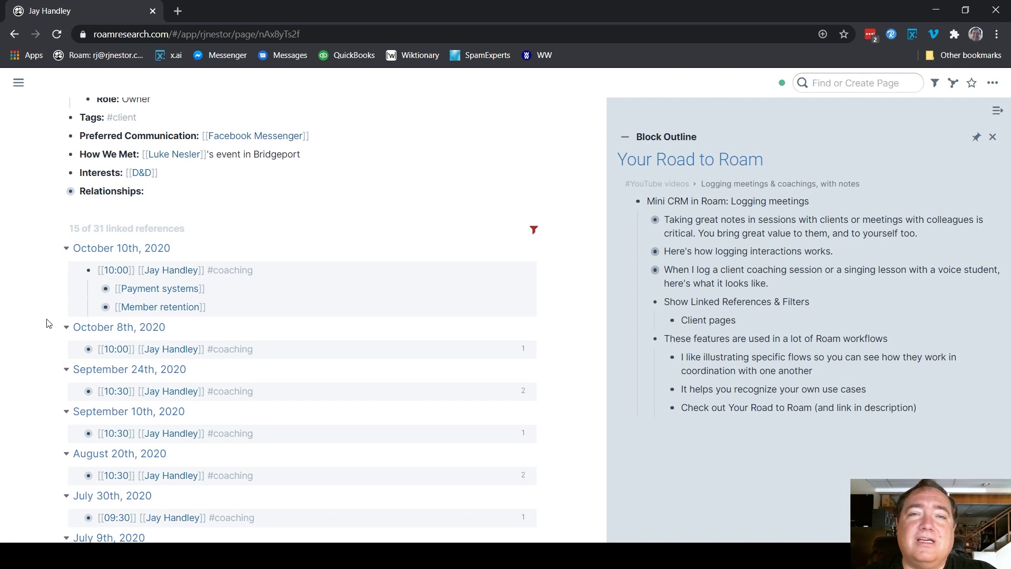
Filter the client's linked references to Payment systems and peek at that topic's notes
{"action": "left_click", "coordinate": [531, 232]}
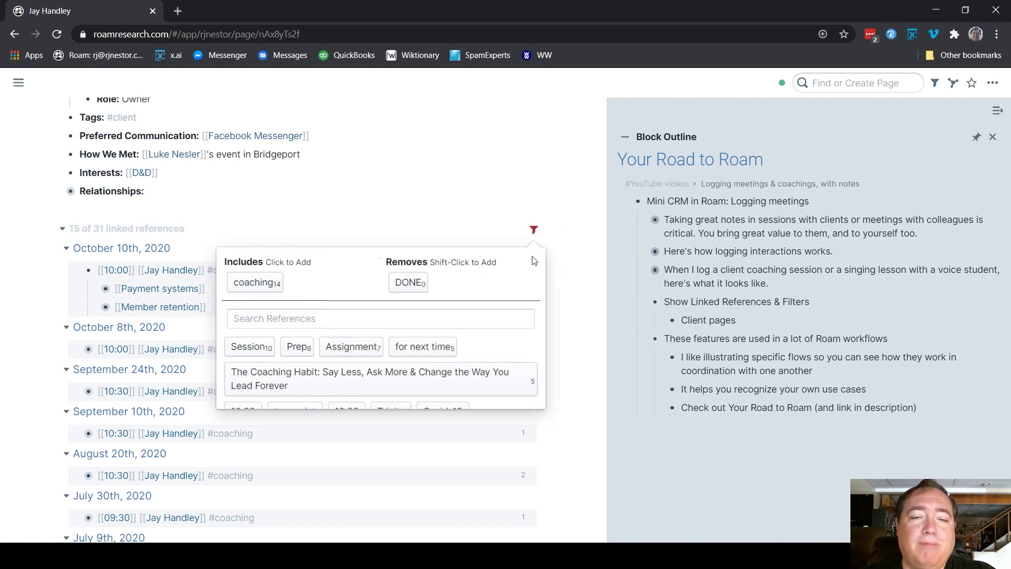
{"action": "scroll", "coordinate": [492, 311], "scroll_direction": "down", "scroll_amount": 2}
{"action": "scroll", "coordinate": [392, 307], "scroll_direction": "up", "scroll_amount": 2}
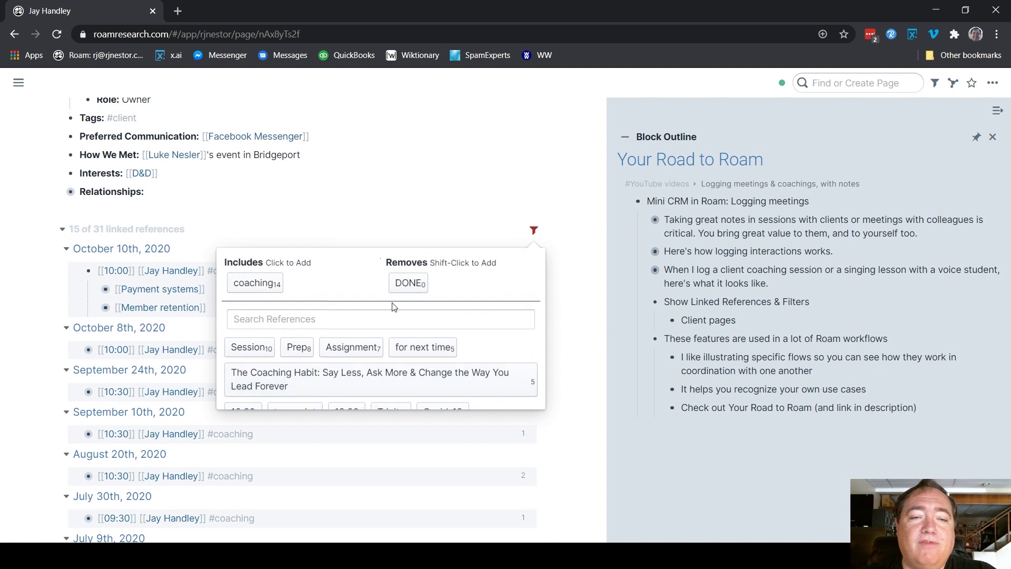
{"action": "scroll", "coordinate": [392, 306], "scroll_direction": "up", "scroll_amount": 2}
{"action": "left_click", "coordinate": [274, 405]}
{"action": "type", "text": "P"}
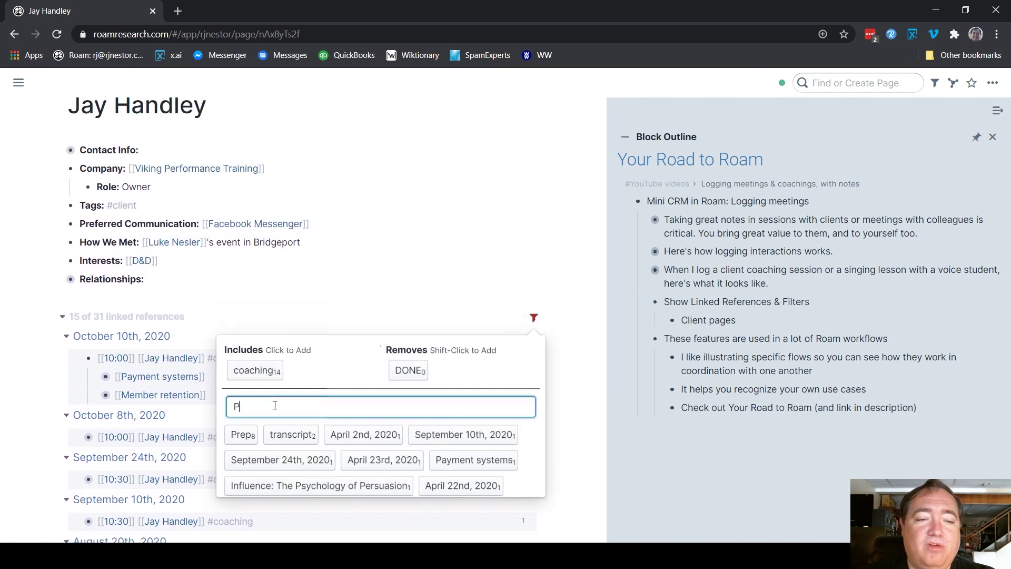
{"action": "type", "text": "Y"}
{"action": "key", "text": "BackSpace"}
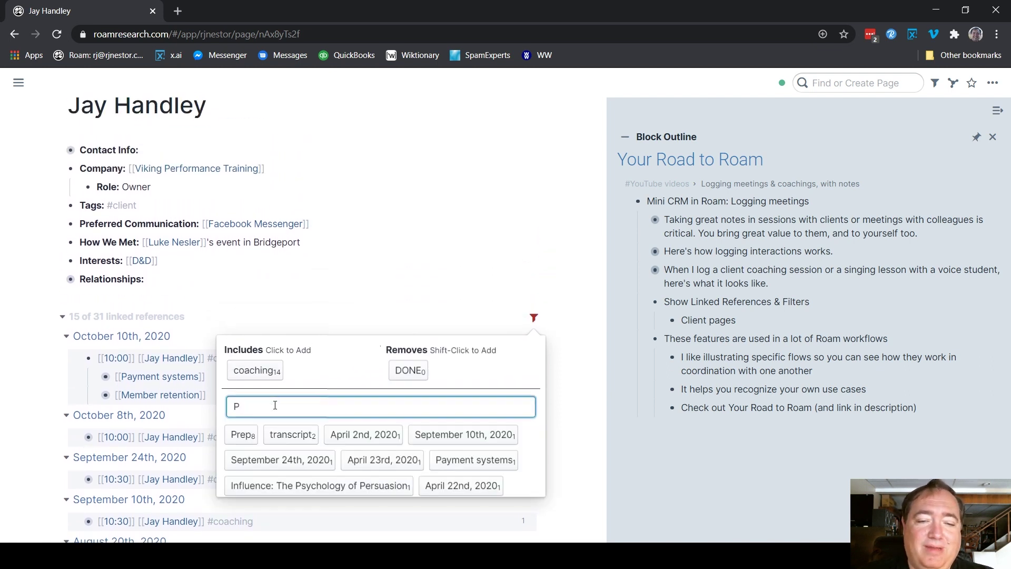
{"action": "type", "text": "ay"}
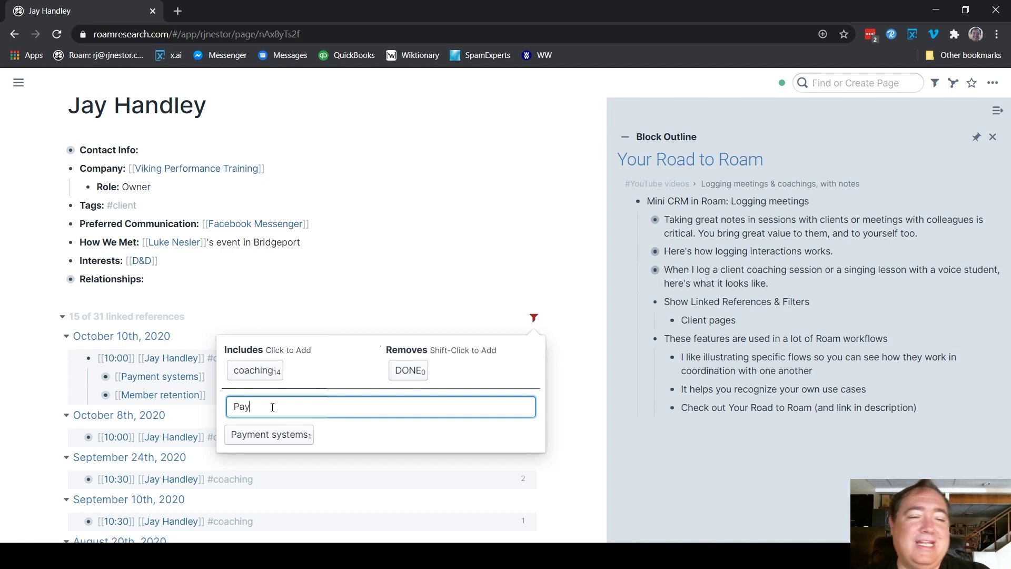
{"action": "left_click", "coordinate": [270, 434]}
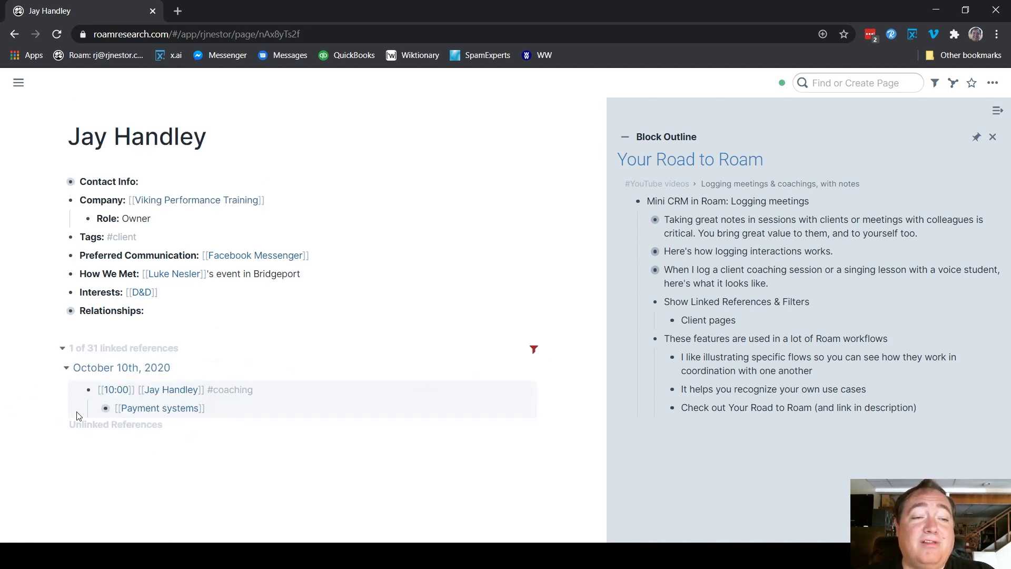
{"action": "left_click", "coordinate": [97, 410]}
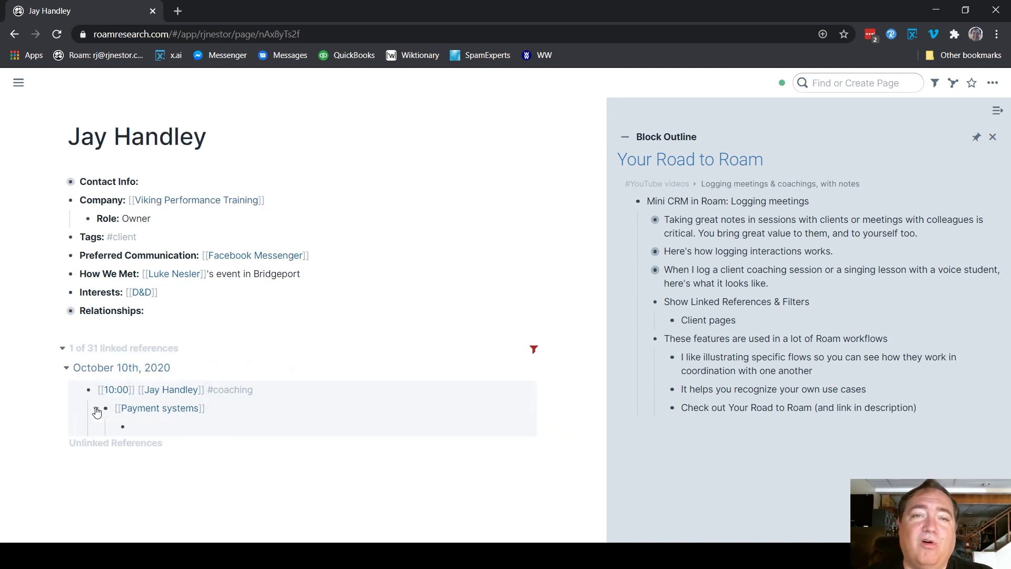
{"action": "left_click", "coordinate": [96, 411]}
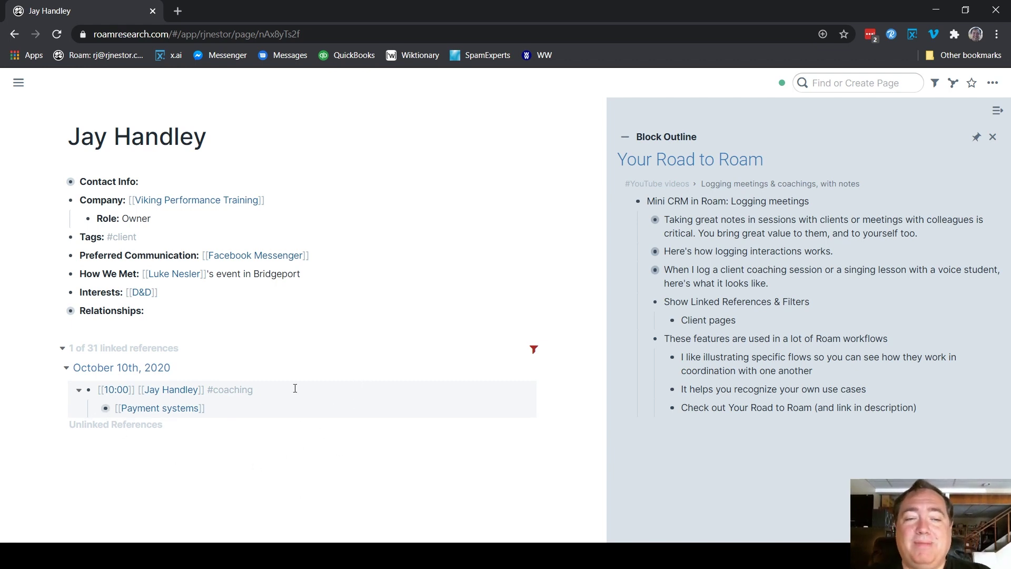
Replace the Payment systems filter with Member retention and expand the single remaining reference
{"action": "left_click", "coordinate": [534, 349]}
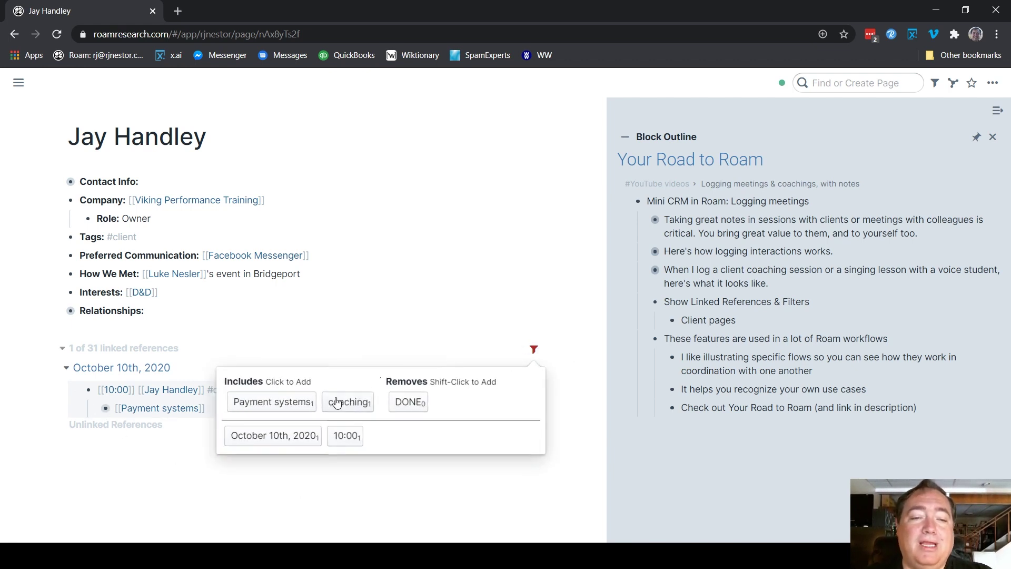
{"action": "left_click", "coordinate": [292, 403]}
{"action": "left_click", "coordinate": [274, 439]}
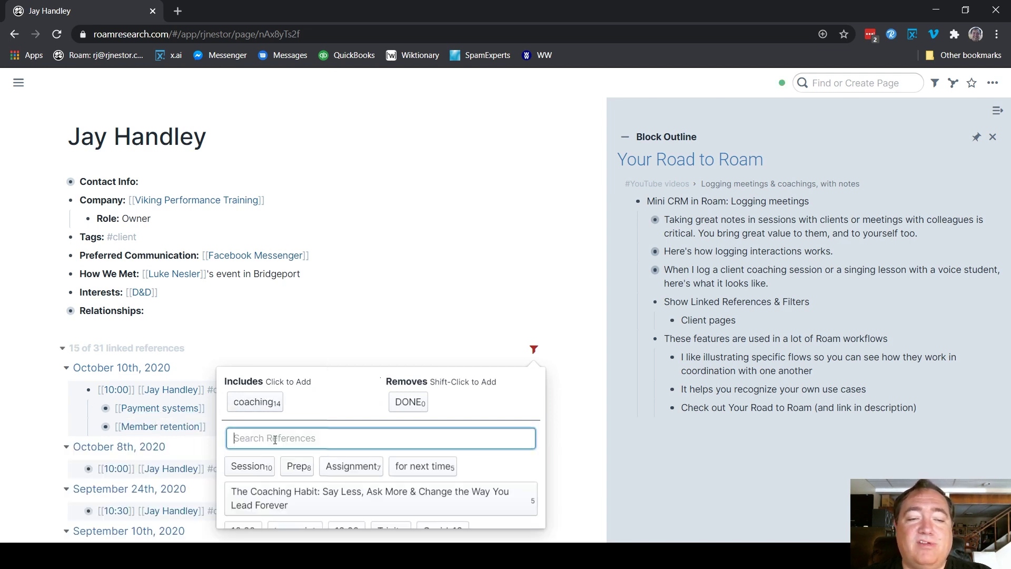
{"action": "type", "text": "Mem"}
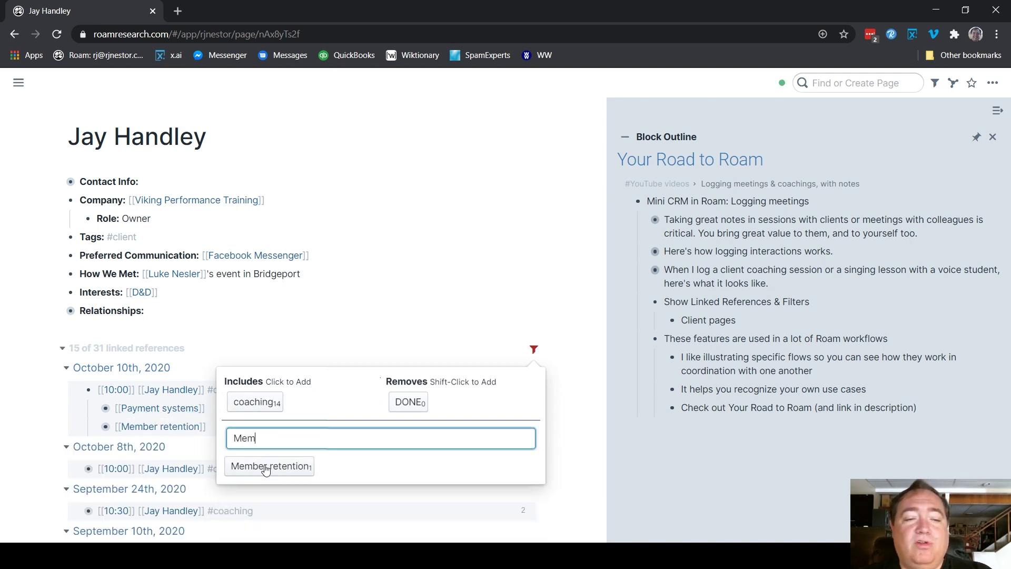
{"action": "left_click", "coordinate": [266, 468]}
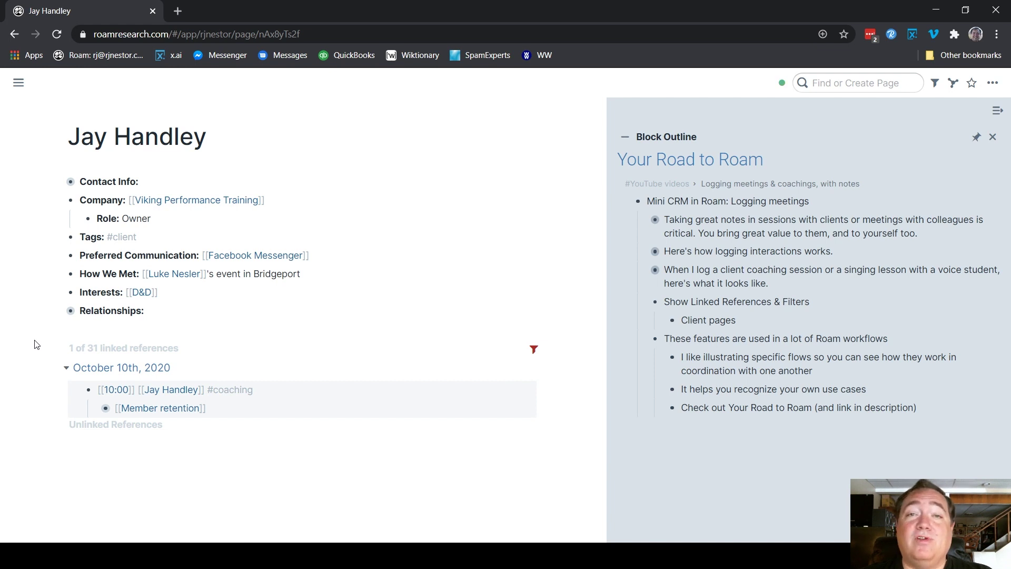
{"action": "left_click", "coordinate": [95, 410]}
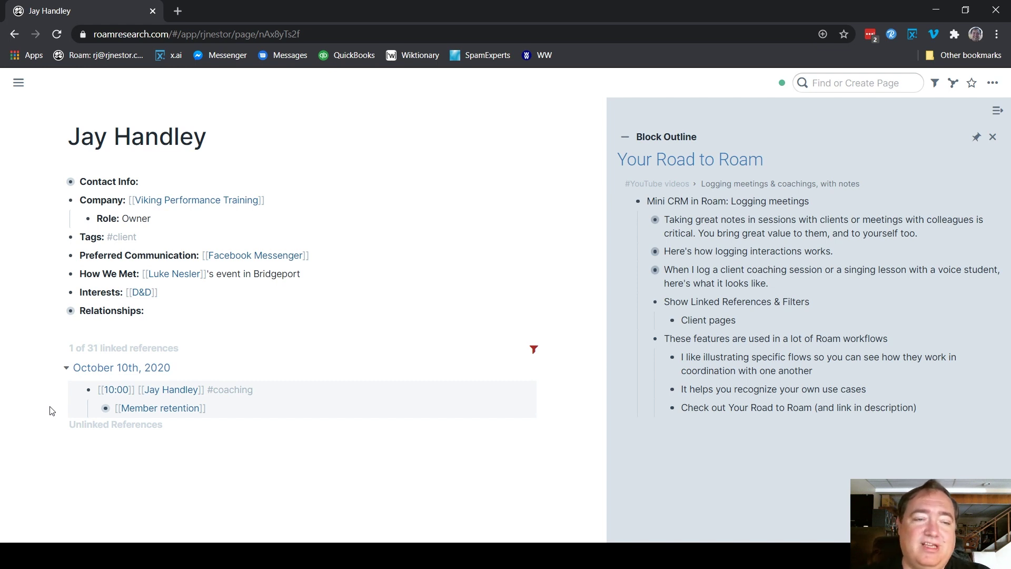
{"action": "left_click", "coordinate": [24, 88]}
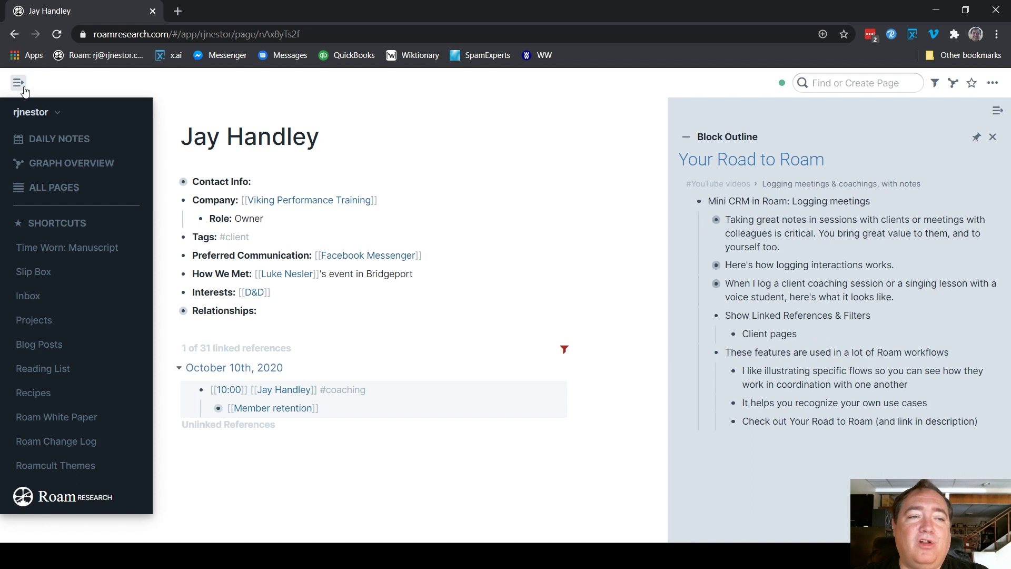
On the October 10th daily note, append [[Payment systems]] to the 10:00 block and outdent the empty bullet
{"action": "left_click", "coordinate": [55, 138]}
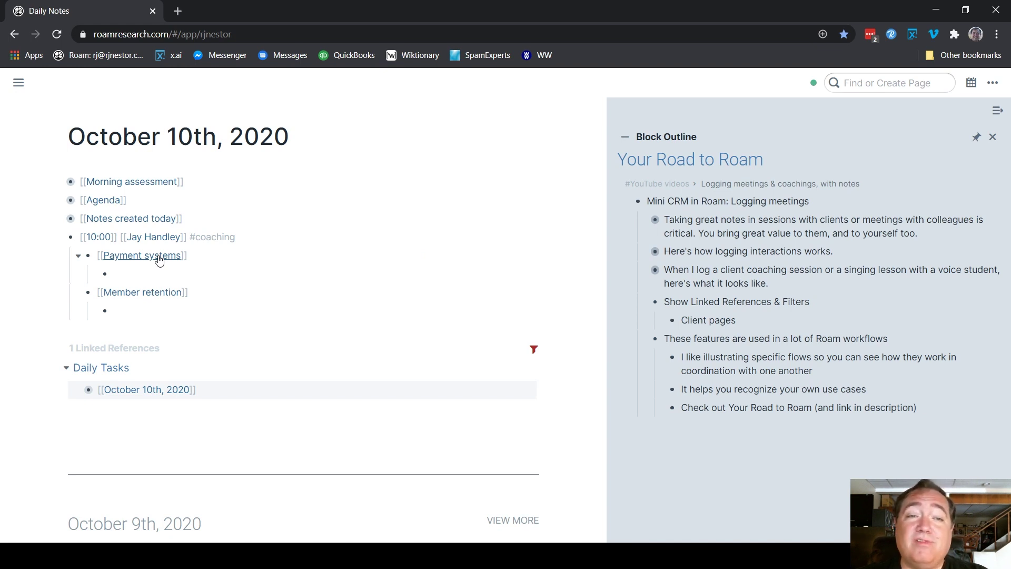
{"action": "left_click", "coordinate": [295, 238]}
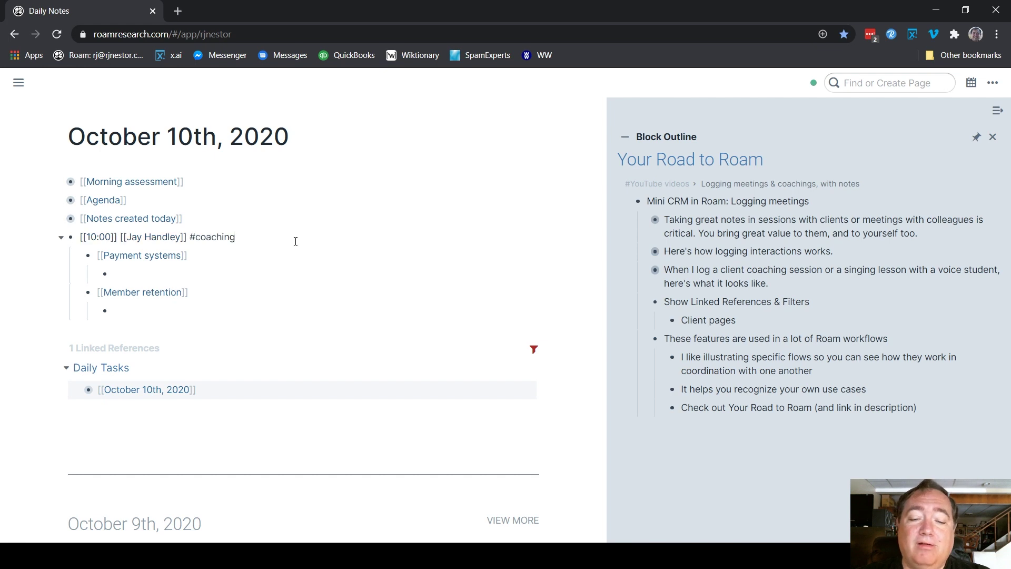
{"action": "type", "text": "[[Paym"}
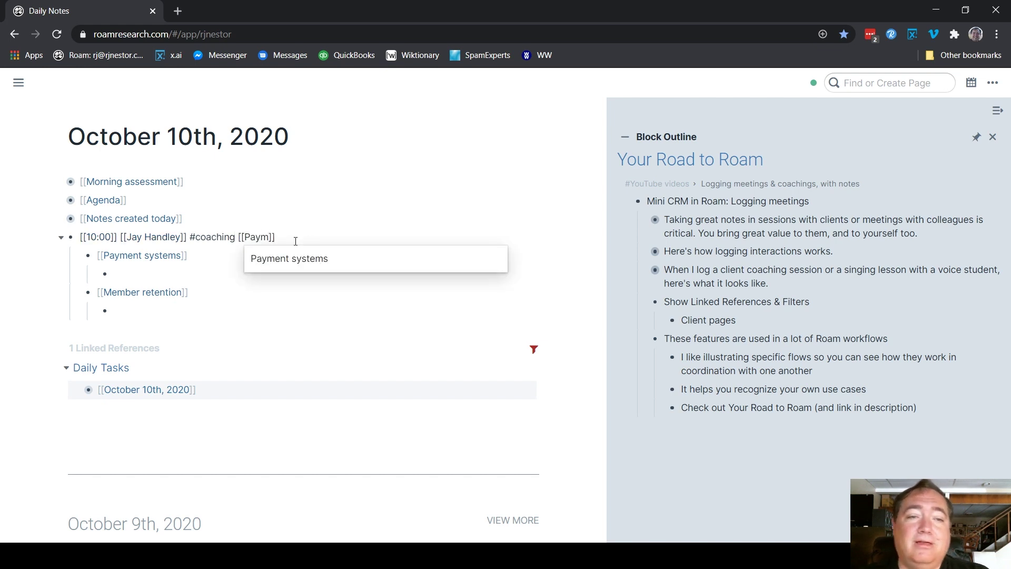
{"action": "left_click", "coordinate": [304, 266]}
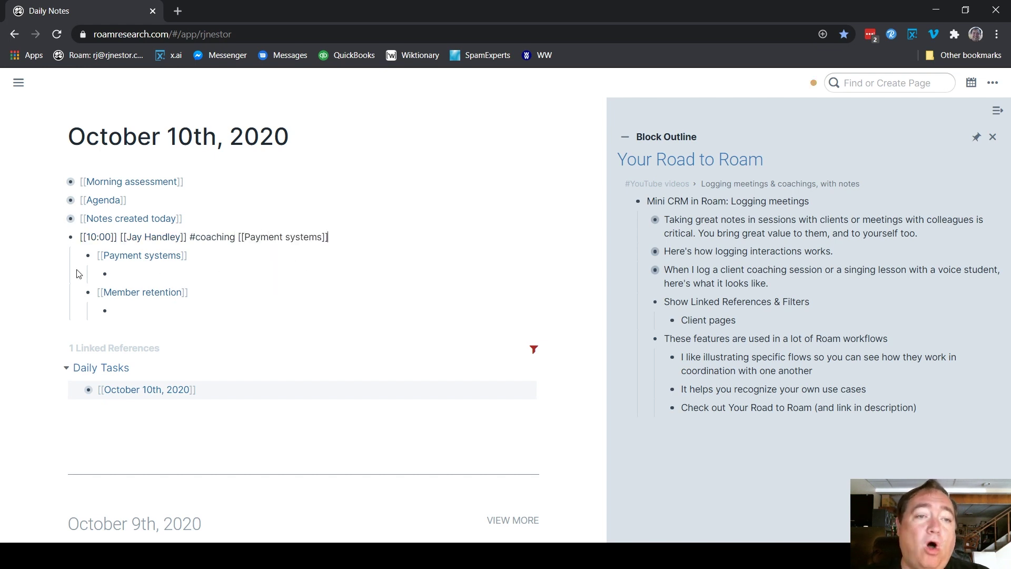
{"action": "left_click", "coordinate": [39, 274]}
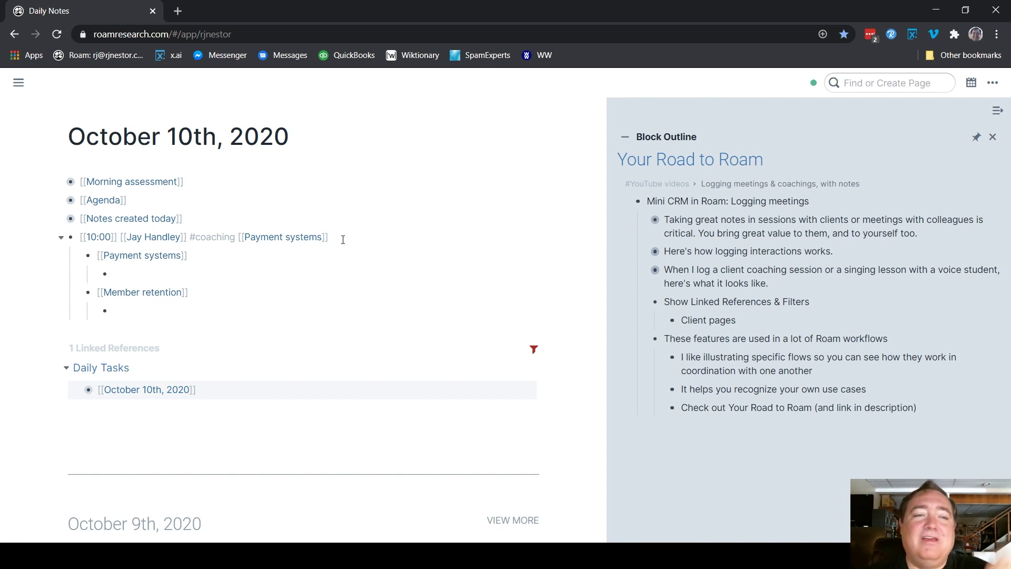
{"action": "left_click", "coordinate": [157, 270]}
{"action": "key", "text": "shift+Tab"}
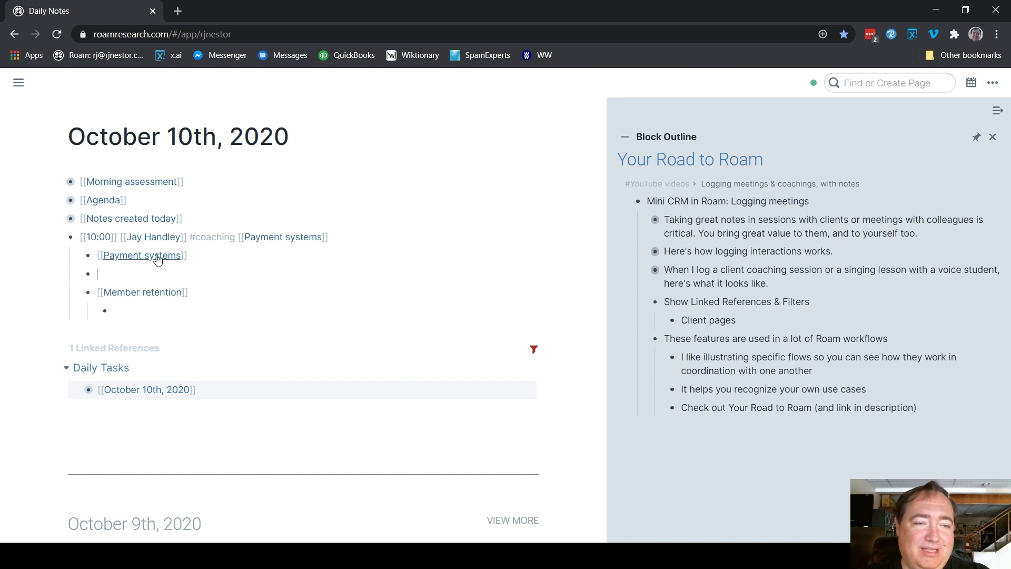
Delete the Payment systems link from the 10:00 block and write 'Talked about money' in the empty bullet
{"action": "left_click", "coordinate": [354, 235]}
{"action": "key", "text": "BackSpace"}
{"action": "key", "text": "BackSpace"}
{"action": "key", "text": "BackSpace"}
{"action": "key", "text": "BackSpace"}
{"action": "key", "text": "BackSpace"}
{"action": "key", "text": "BackSpace"}
{"action": "key", "text": "BackSpace"}
{"action": "key", "text": "BackSpace"}
{"action": "key", "text": "BackSpace"}
{"action": "key", "text": "BackSpace"}
{"action": "key", "text": "BackSpace"}
{"action": "key", "text": "BackSpace"}
{"action": "key", "text": "BackSpace"}
{"action": "key", "text": "BackSpace"}
{"action": "key", "text": "BackSpace"}
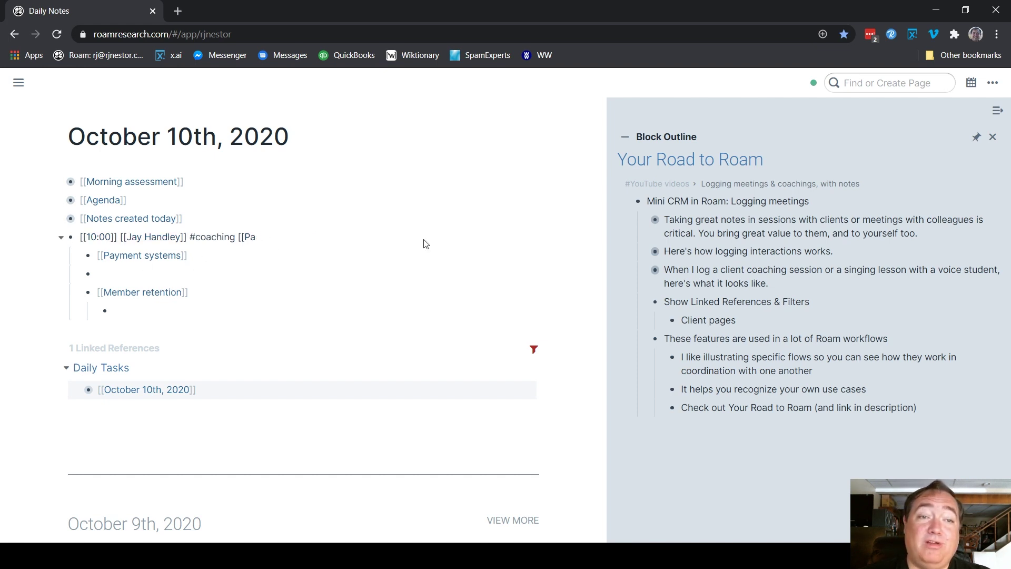
{"action": "key", "text": "BackSpace"}
{"action": "key", "text": "BackSpace"}
{"action": "key", "text": "BackSpace"}
{"action": "key", "text": "BackSpace"}
{"action": "key", "text": "BackSpace"}
{"action": "key", "text": "Down"}
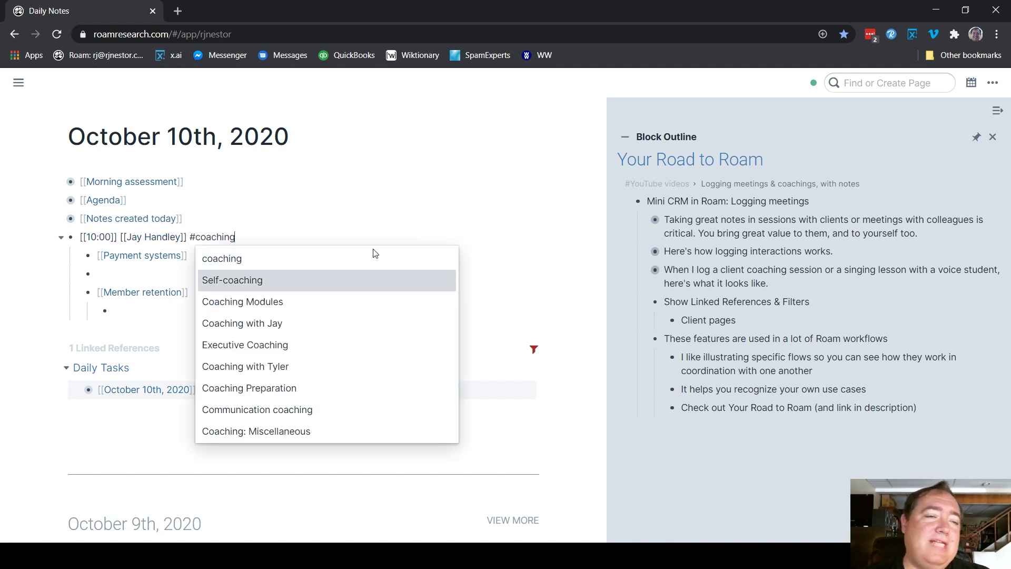
{"action": "key", "text": "Escape"}
{"action": "left_click", "coordinate": [133, 273]}
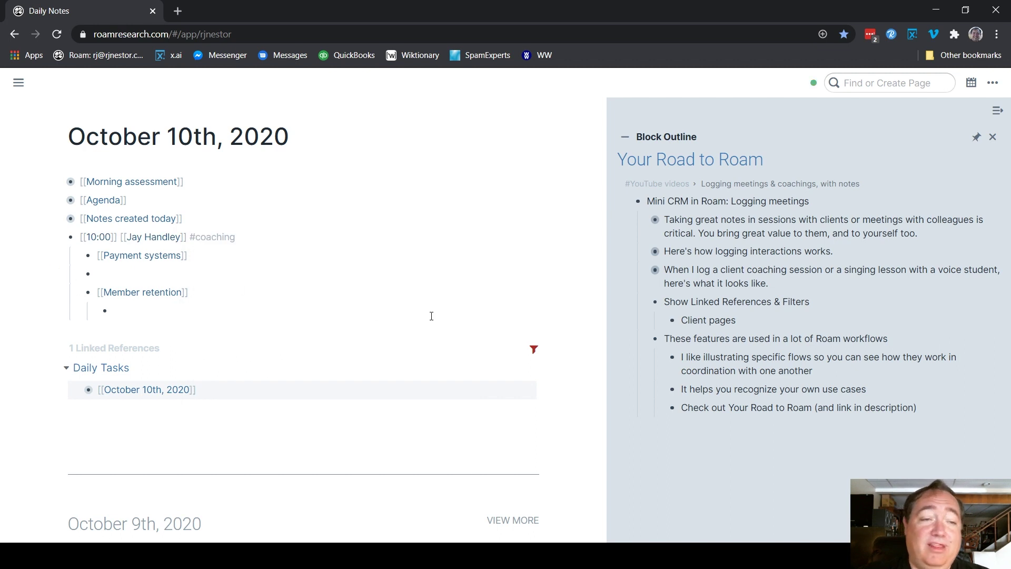
{"action": "type", "text": "Talked "}
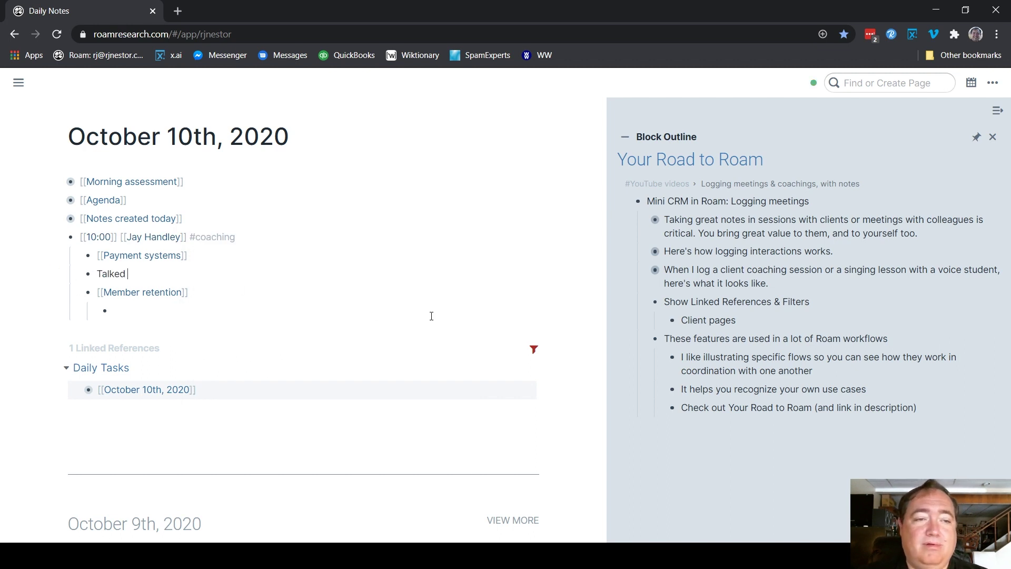
{"action": "type", "text": "about money"}
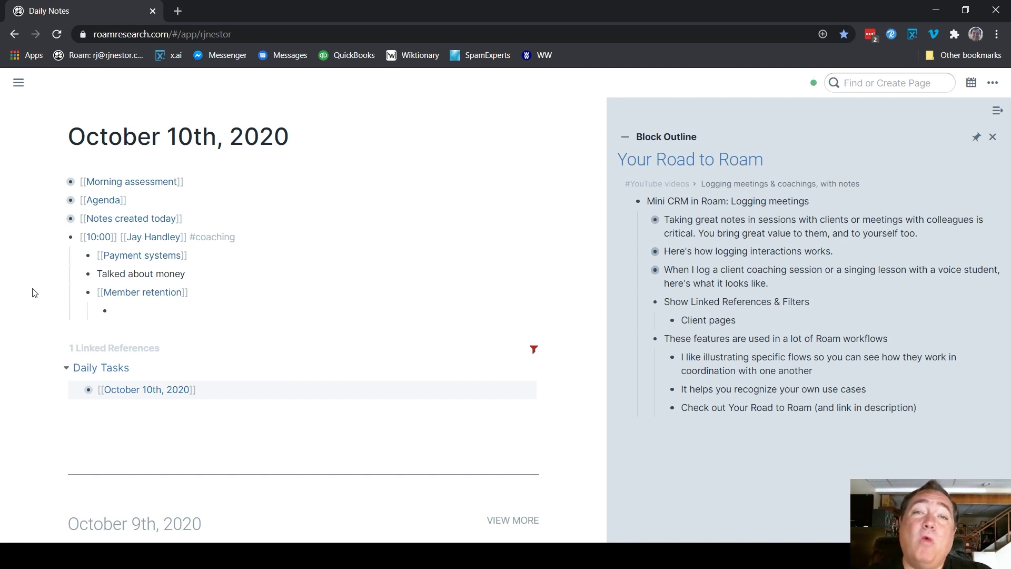
On the client's page, swap the Member retention reference filter for Payment systems
{"action": "left_click", "coordinate": [135, 236]}
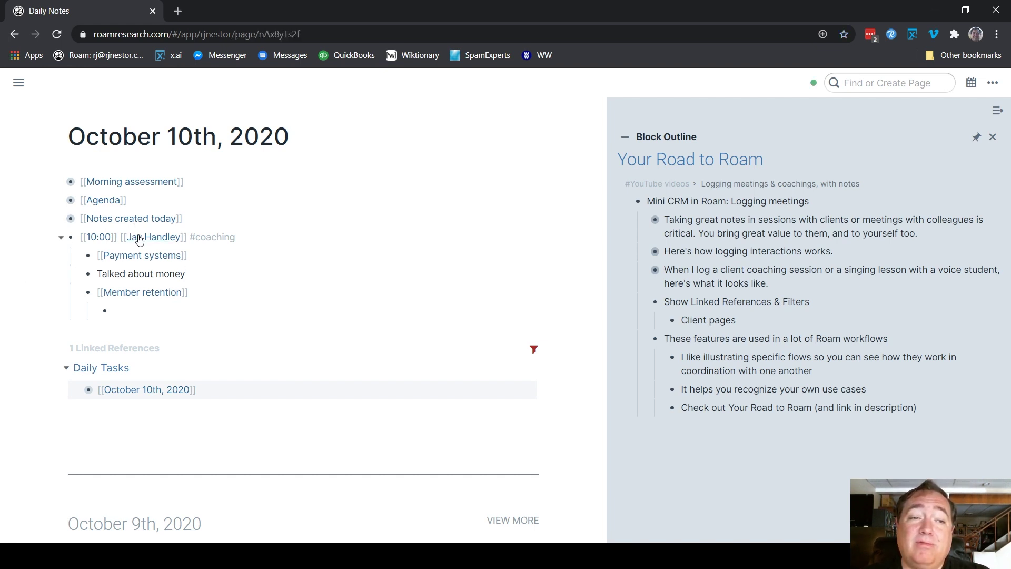
{"action": "left_click", "coordinate": [532, 351]}
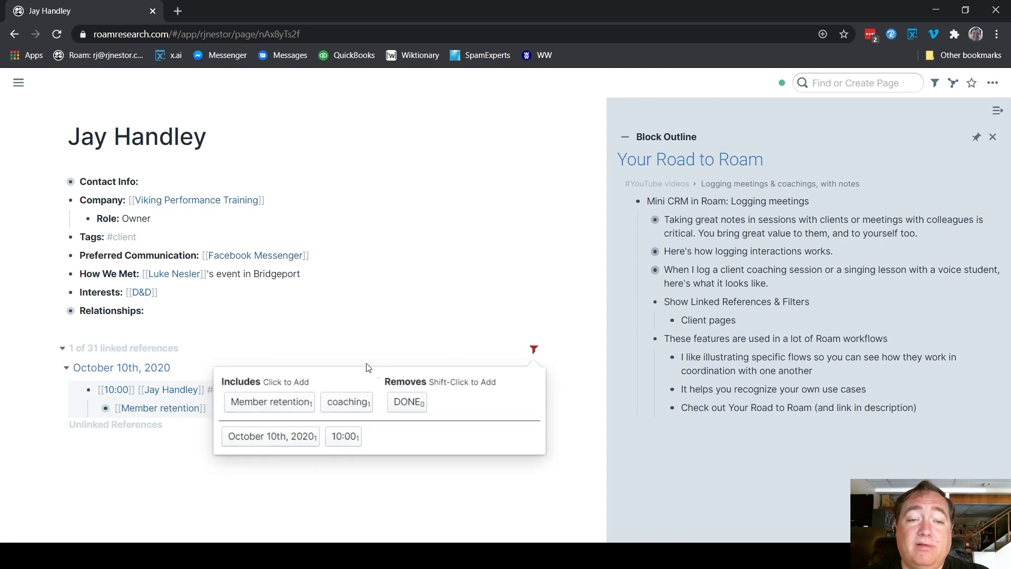
{"action": "left_click", "coordinate": [306, 403]}
{"action": "left_click", "coordinate": [283, 437]}
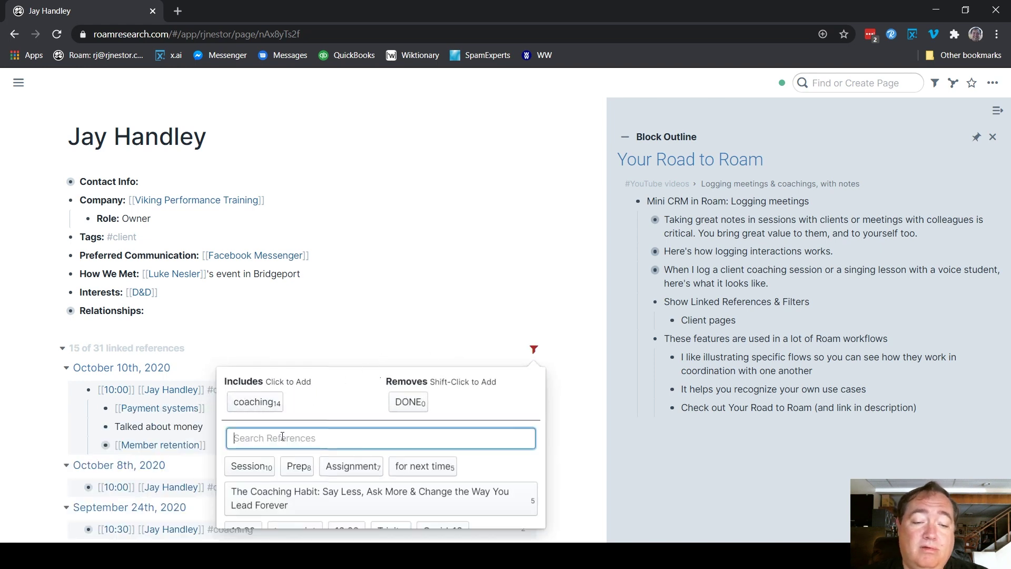
{"action": "type", "text": "Pay"}
{"action": "left_click", "coordinate": [279, 465]}
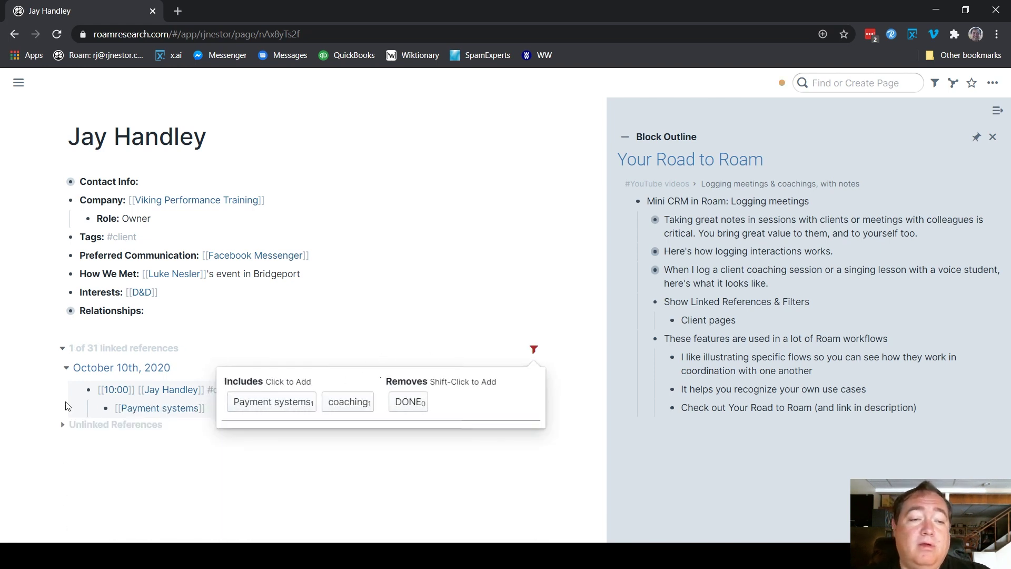
{"action": "left_click", "coordinate": [69, 404]}
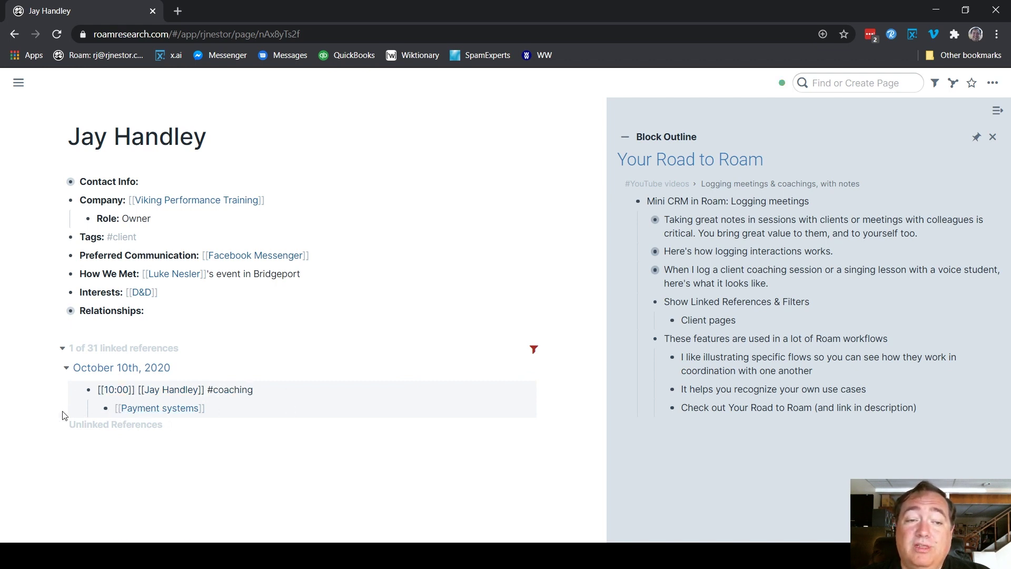
{"action": "left_click", "coordinate": [236, 417]}
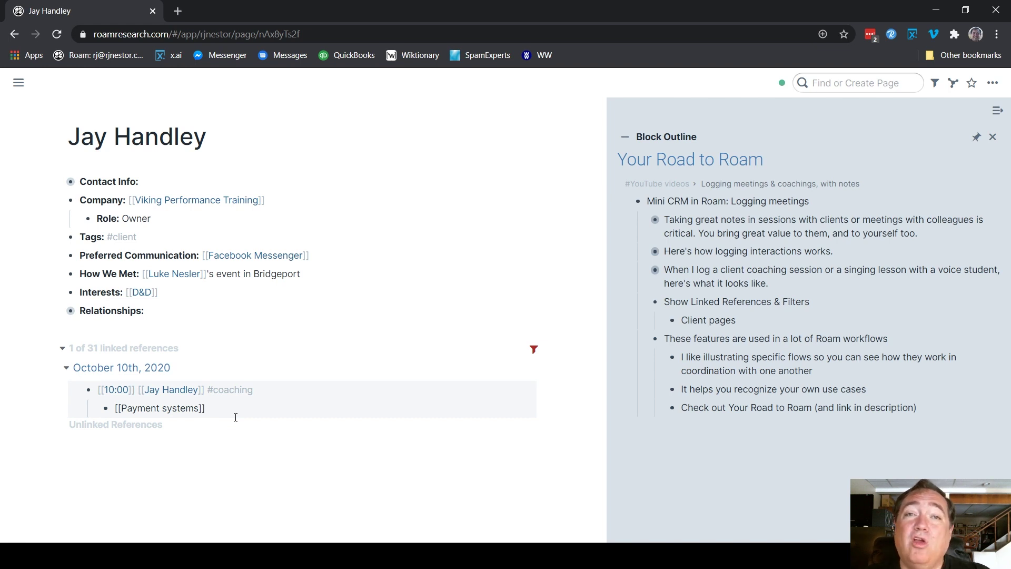
{"action": "left_click", "coordinate": [18, 82]}
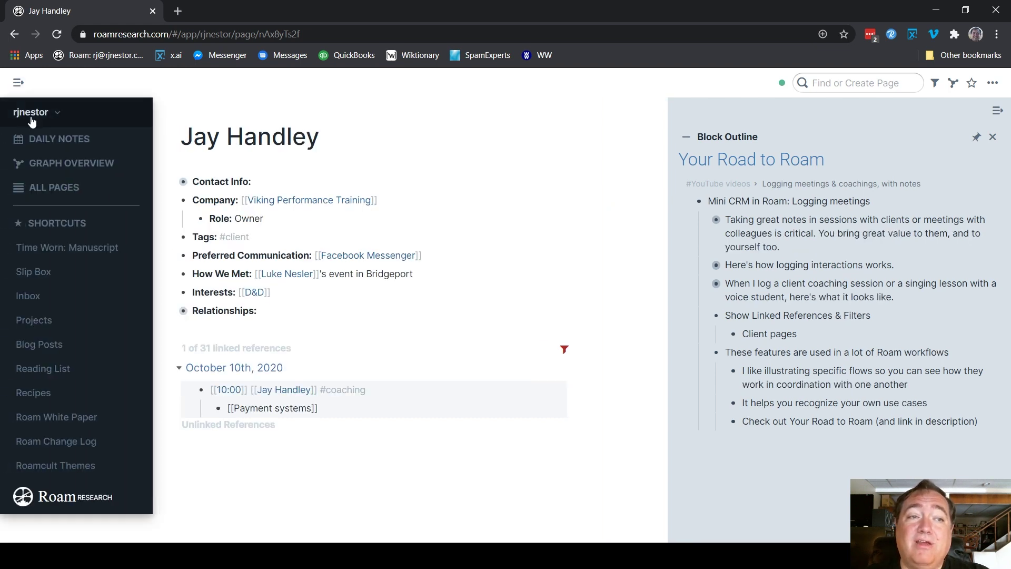
From Daily Notes, indent 'Talked about money' one level beneath the Payment systems topic
{"action": "left_click", "coordinate": [43, 142]}
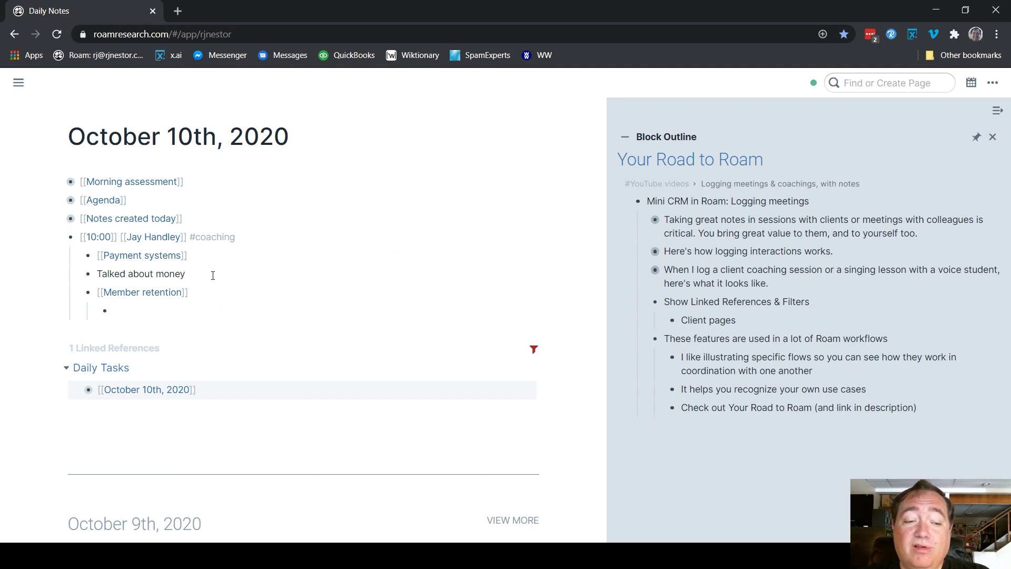
{"action": "left_click", "coordinate": [213, 275]}
{"action": "key", "text": "Tab"}
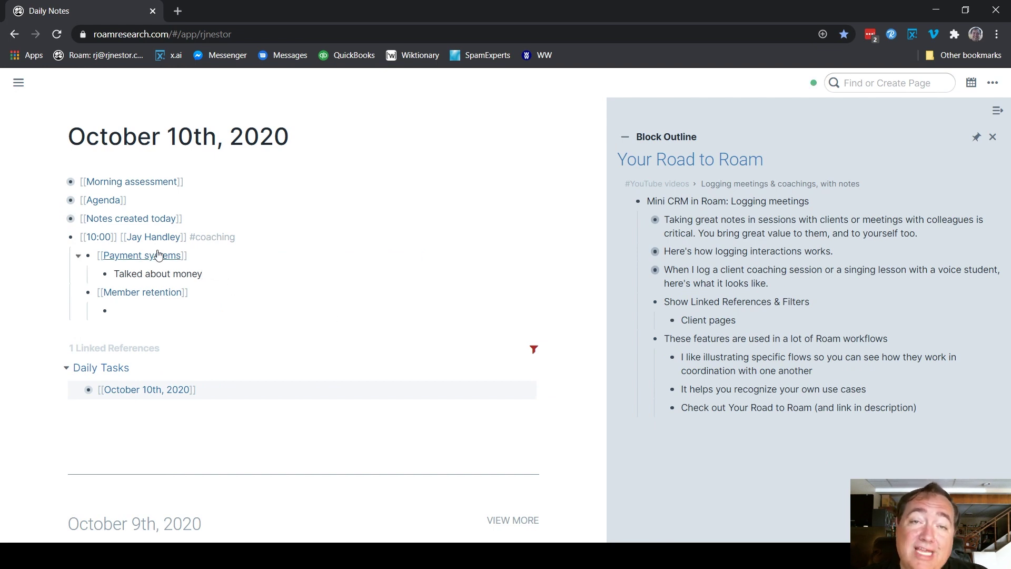